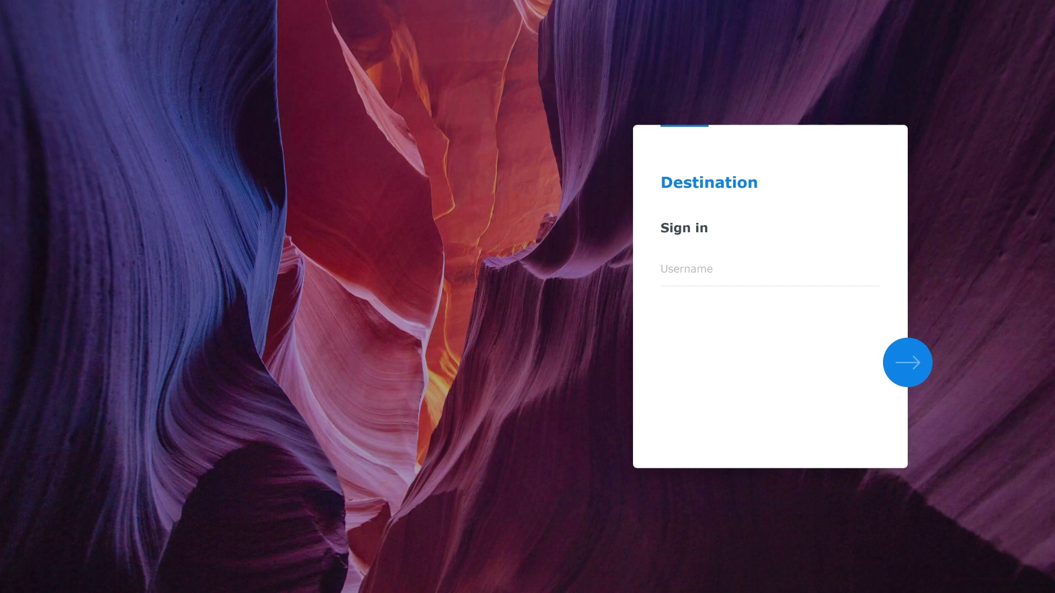
Sign in to the Destination server with the username Destination and the account password.
{"action": "left_click", "coordinate": [663, 274]}
{"action": "type", "text": "Destination"}
{"action": "left_click", "coordinate": [906, 364]}
{"action": "type", "text": "********"}
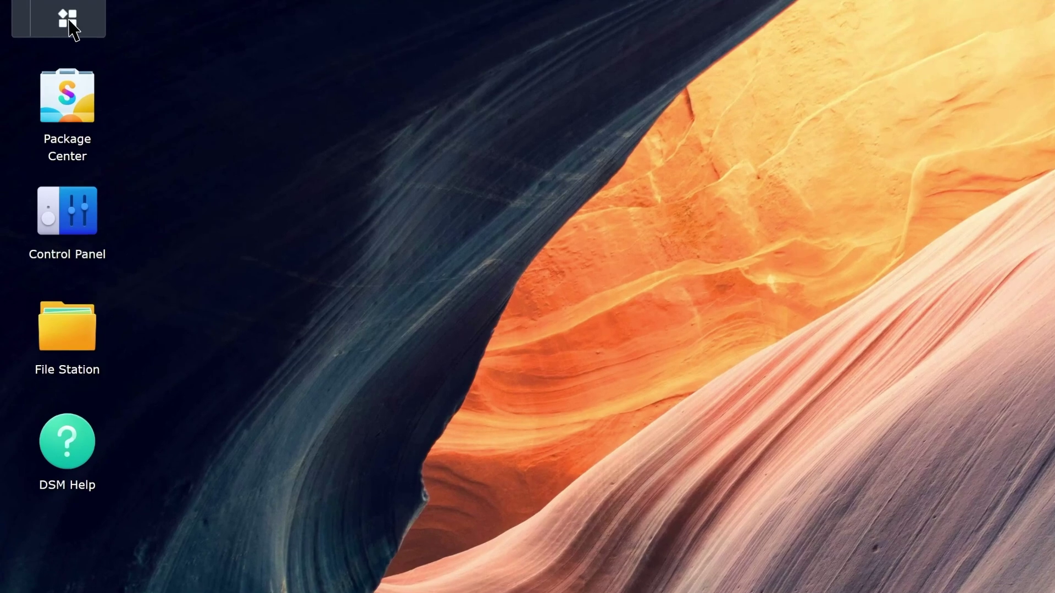
Open Snapshot Replication and start a failover for the replicated photo shared folder from its recovery list.
{"action": "left_click", "coordinate": [68, 19]}
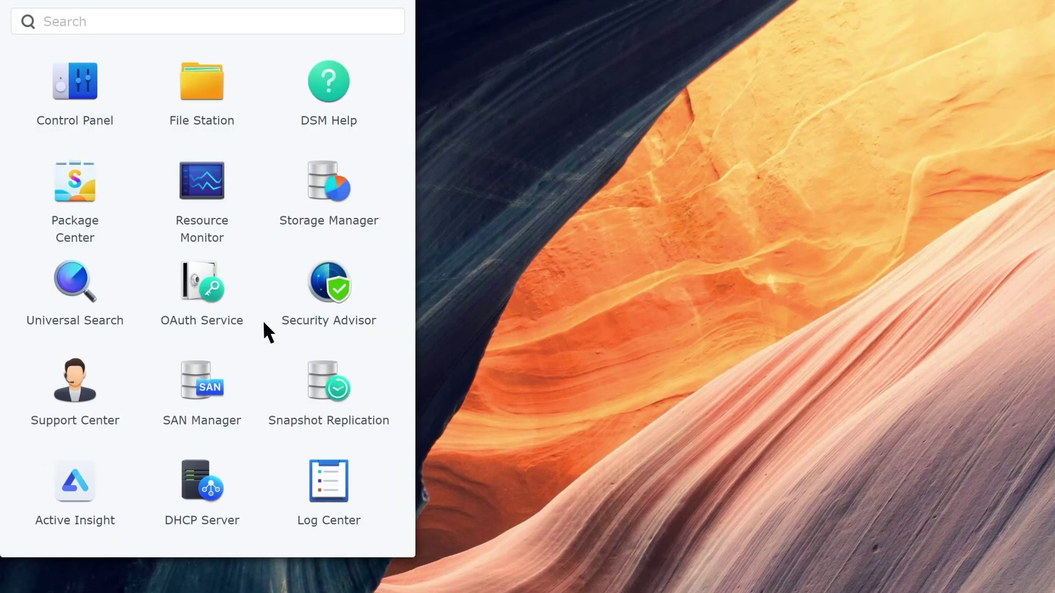
{"action": "left_click", "coordinate": [330, 385]}
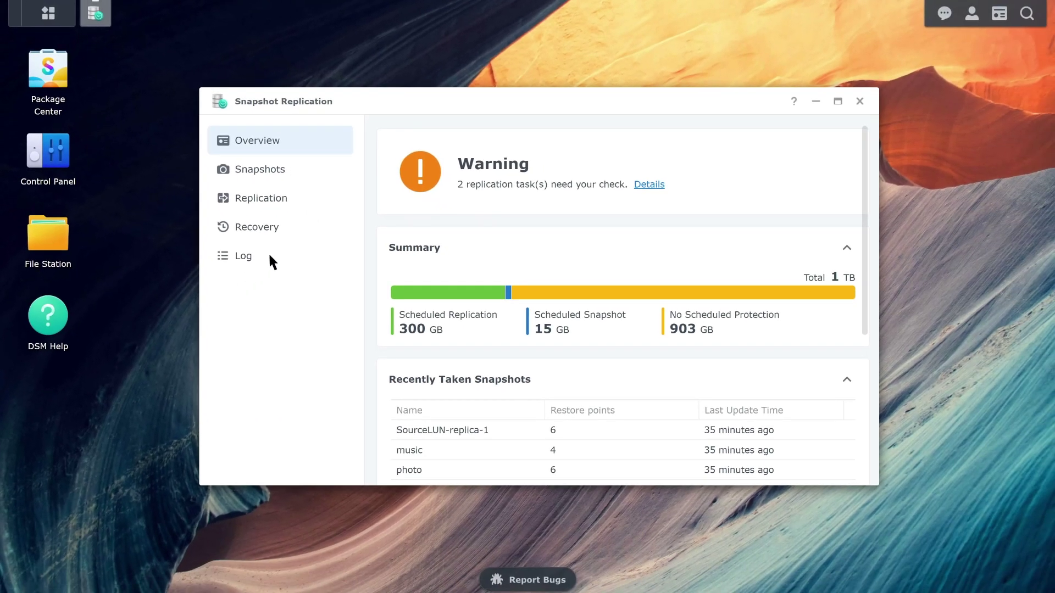
{"action": "left_click", "coordinate": [288, 236]}
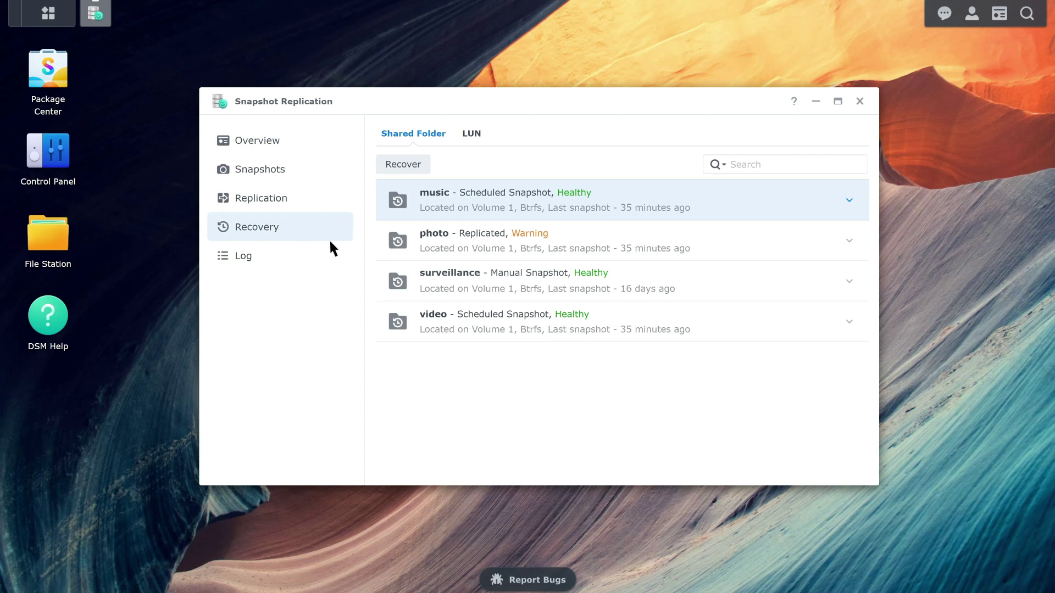
{"action": "left_click", "coordinate": [414, 241]}
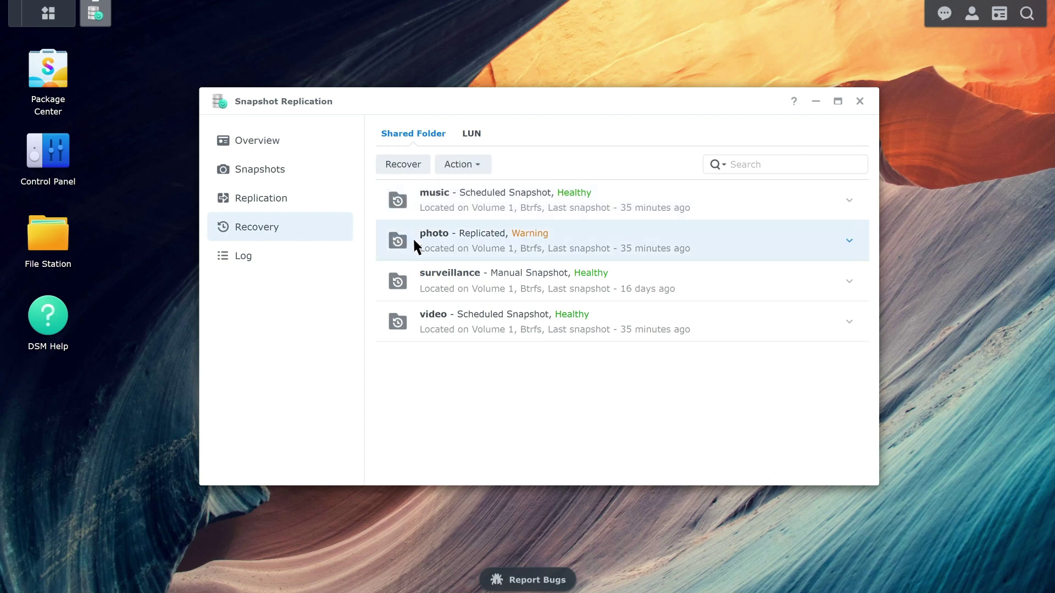
{"action": "left_click", "coordinate": [467, 171]}
{"action": "left_click", "coordinate": [489, 211]}
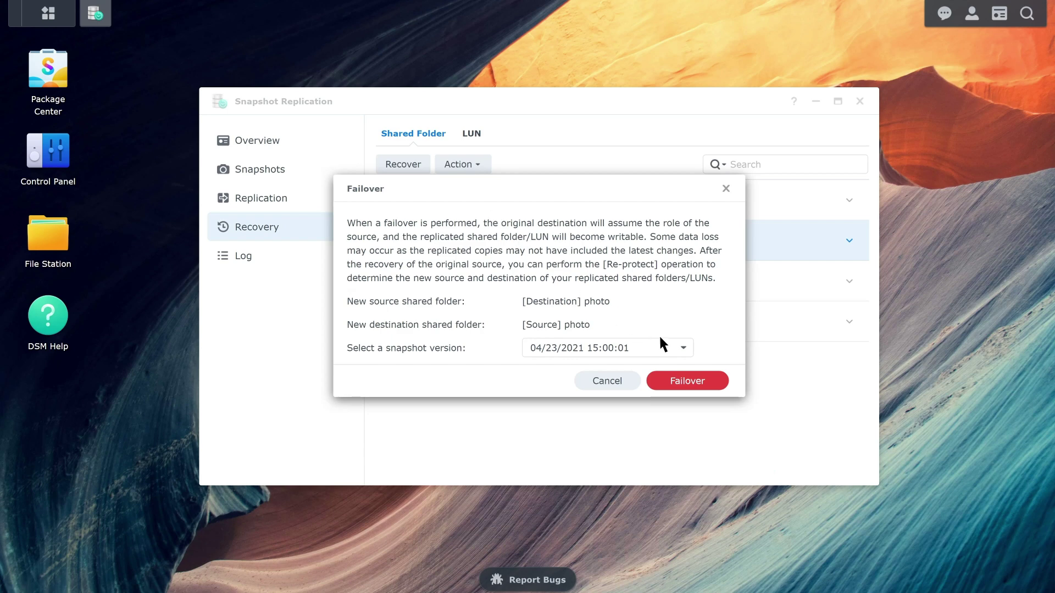
Choose the 04/23/2021 13:00:01 snapshot version and perform the failover of the photo shared folder.
{"action": "left_click", "coordinate": [683, 347]}
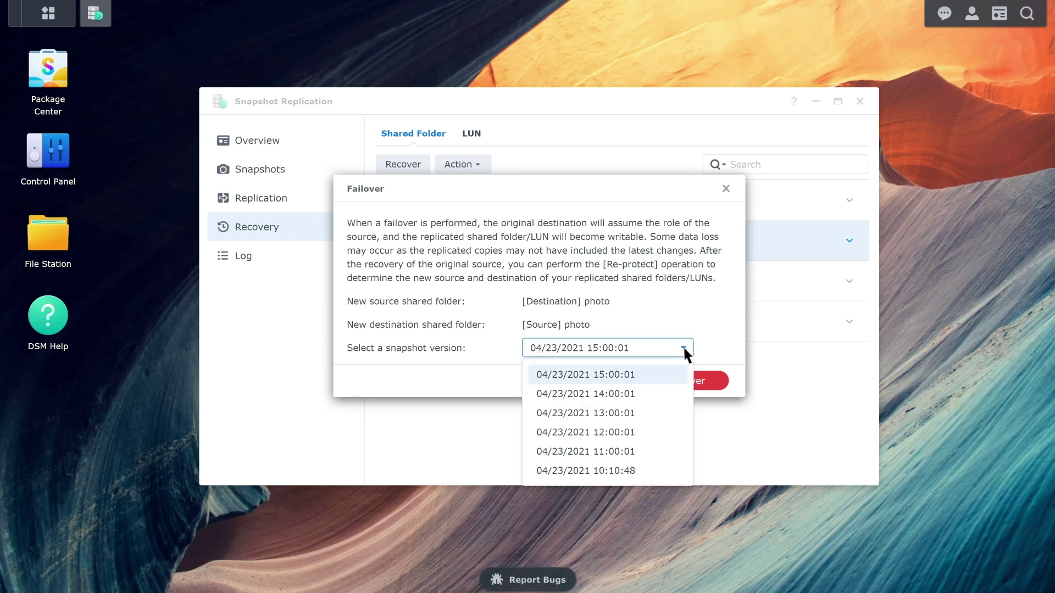
{"action": "left_click", "coordinate": [663, 425]}
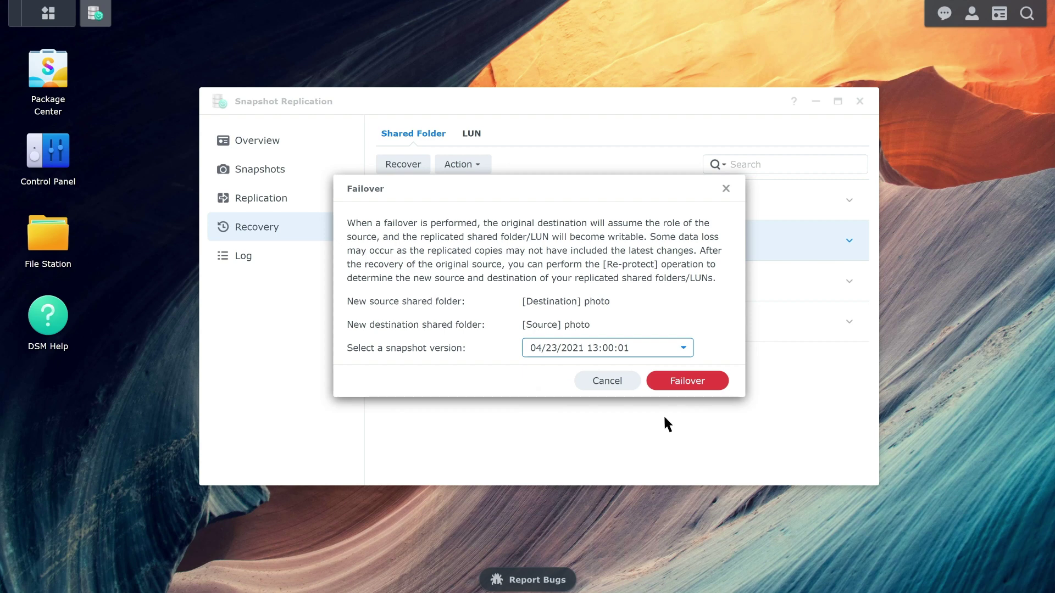
{"action": "left_click", "coordinate": [713, 385]}
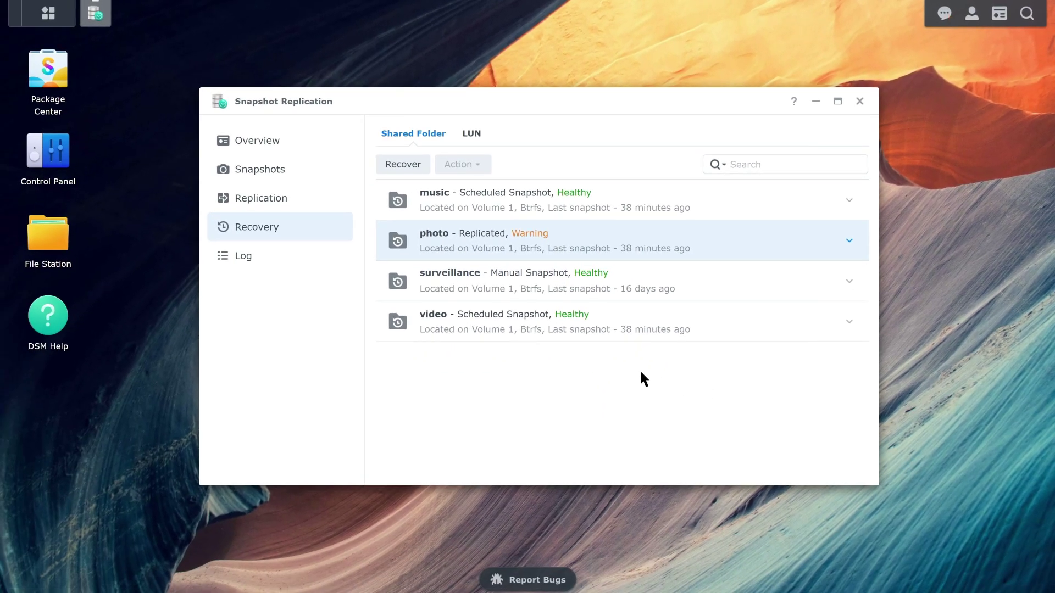
Enable the SMB, AFP and NFS file services on the Destination server and apply the settings.
{"action": "left_click", "coordinate": [64, 165]}
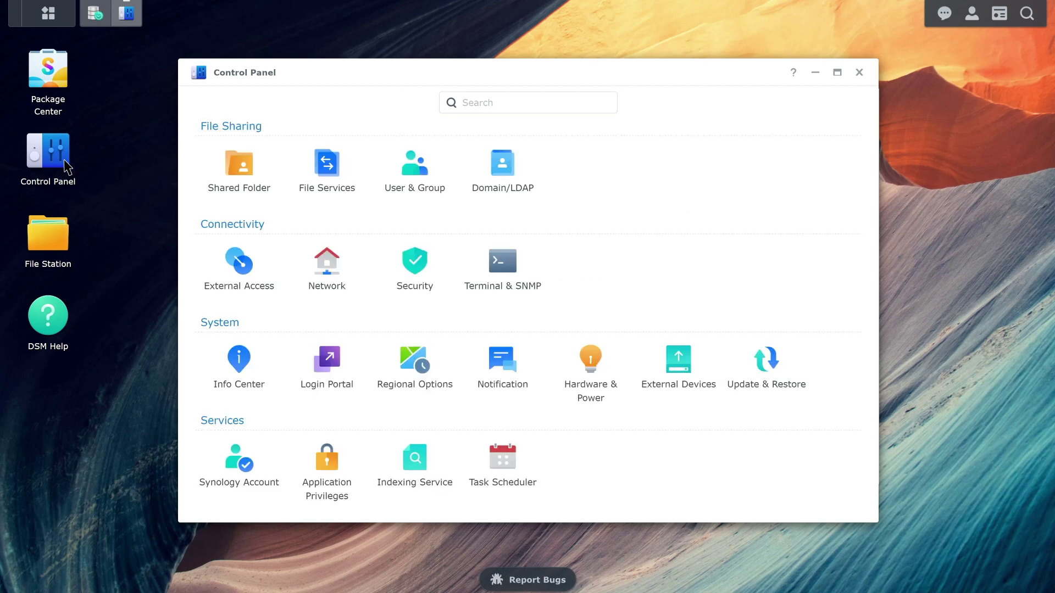
{"action": "left_click", "coordinate": [335, 166]}
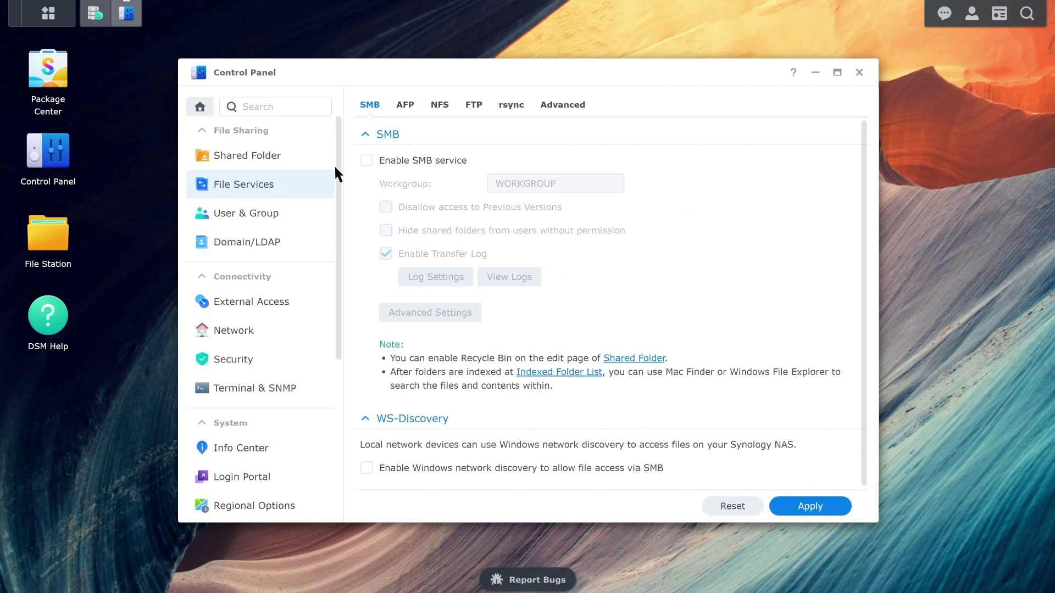
{"action": "left_click", "coordinate": [366, 160]}
{"action": "left_click", "coordinate": [406, 105]}
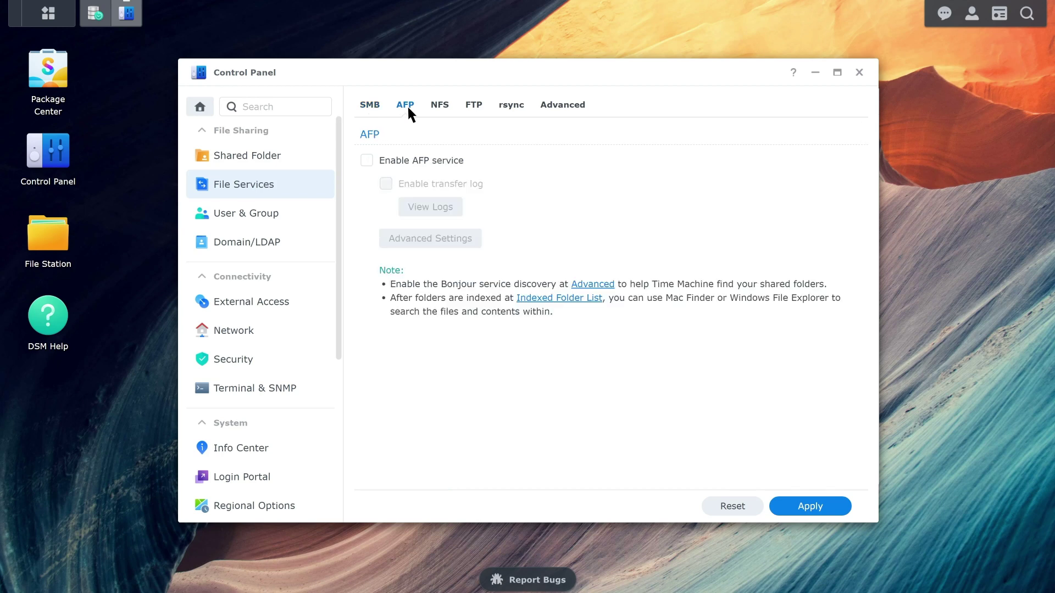
{"action": "left_click", "coordinate": [366, 161]}
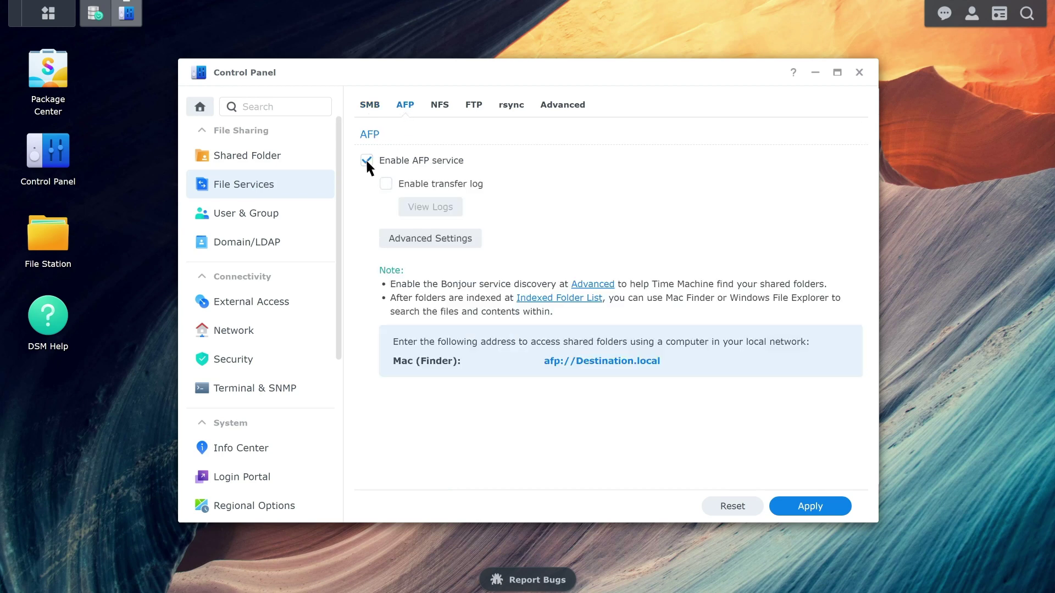
{"action": "left_click", "coordinate": [441, 110]}
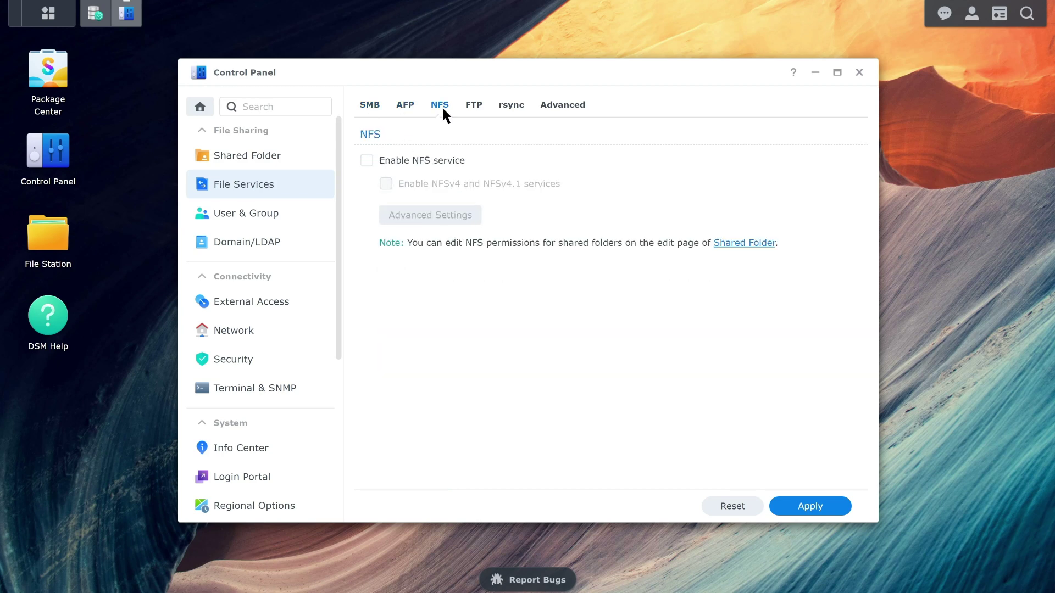
{"action": "left_click", "coordinate": [367, 160]}
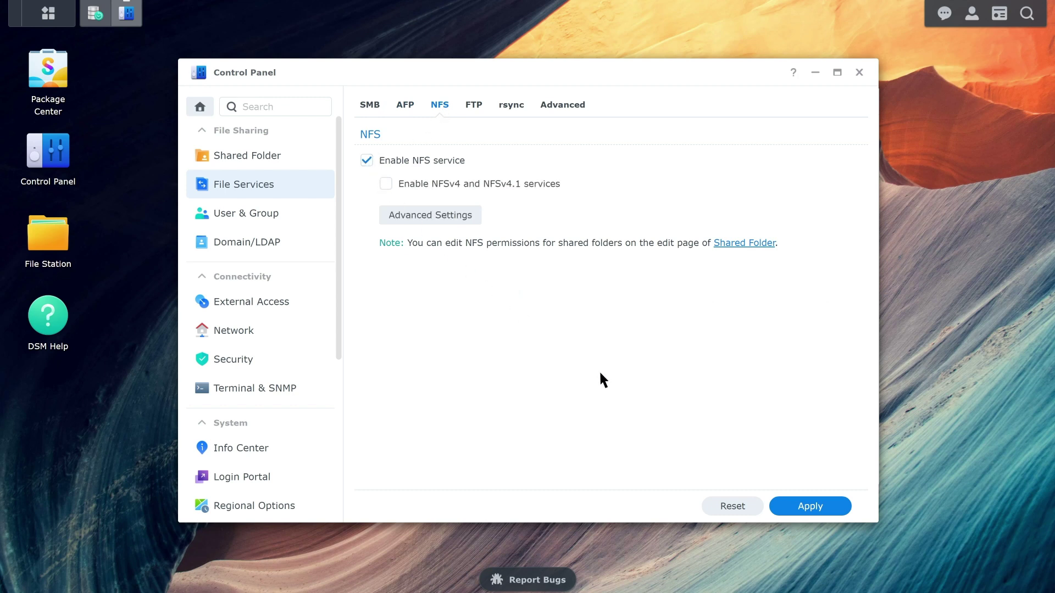
{"action": "left_click", "coordinate": [827, 510]}
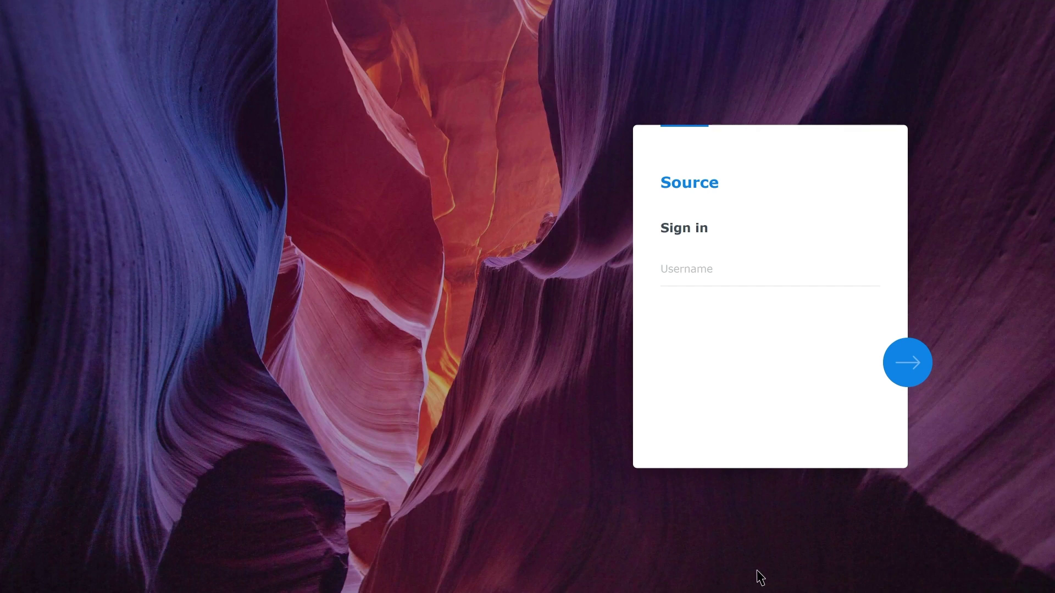
Sign in to the Source server with the username Source and the account password.
{"action": "left_click", "coordinate": [663, 270]}
{"action": "type", "text": "Source"}
{"action": "left_click", "coordinate": [906, 364]}
{"action": "type", "text": "••••••••••"}
{"action": "left_click", "coordinate": [905, 361]}
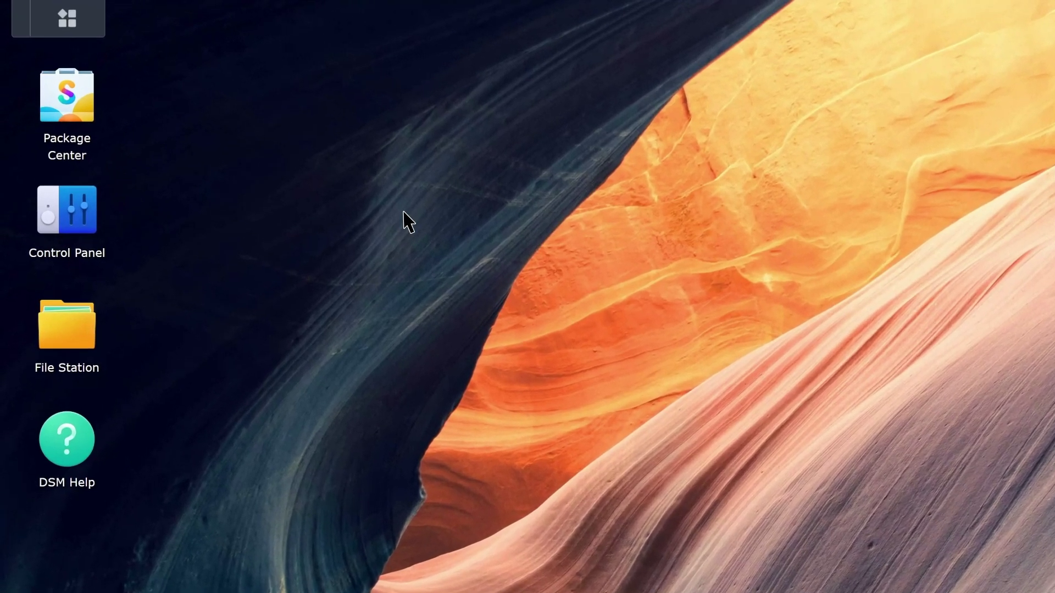
Open Snapshot Replication on the Source server and start re-protecting the replicated photo shared folder from its recovery list.
{"action": "left_click", "coordinate": [68, 19]}
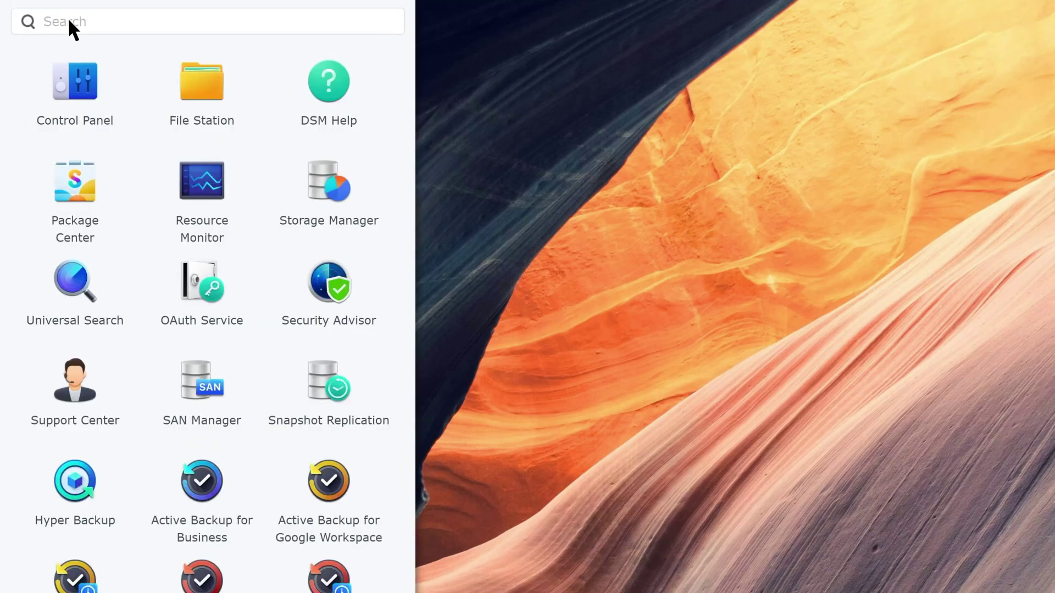
{"action": "left_click", "coordinate": [325, 380]}
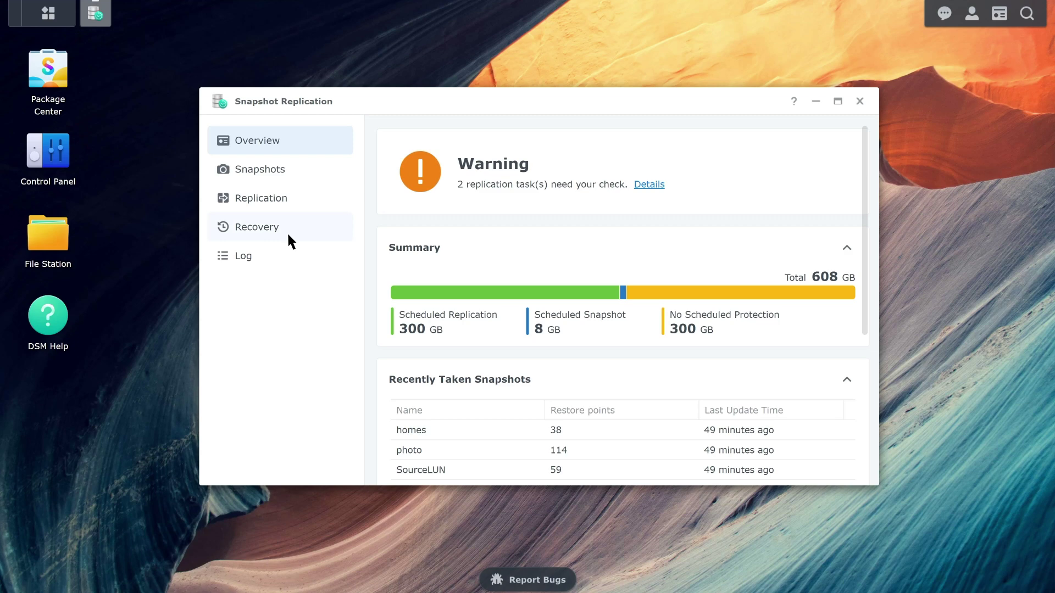
{"action": "left_click", "coordinate": [287, 235]}
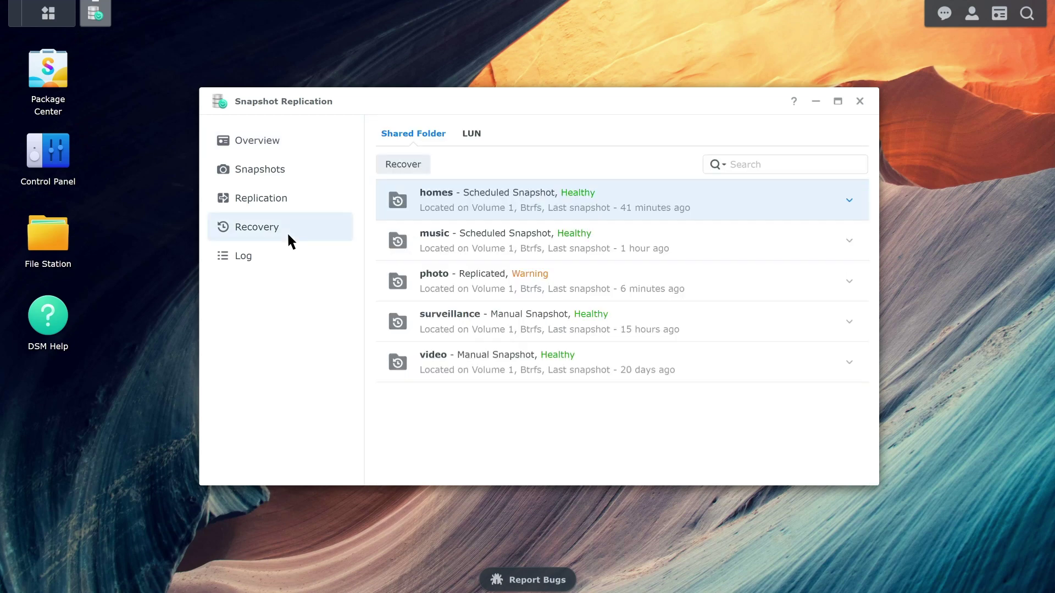
{"action": "left_click", "coordinate": [410, 284]}
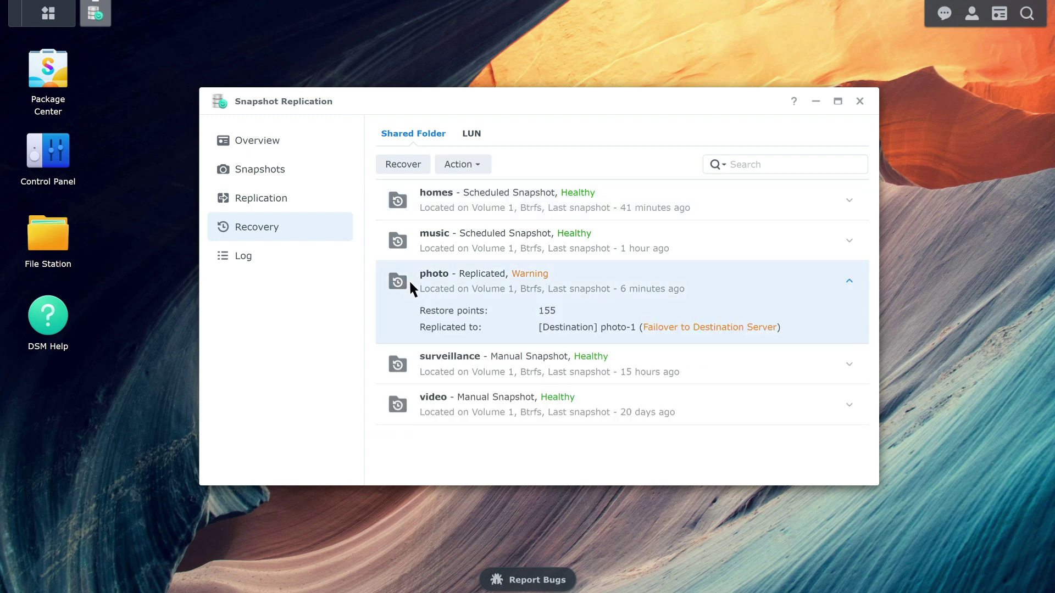
{"action": "left_click", "coordinate": [466, 166]}
{"action": "left_click", "coordinate": [503, 246]}
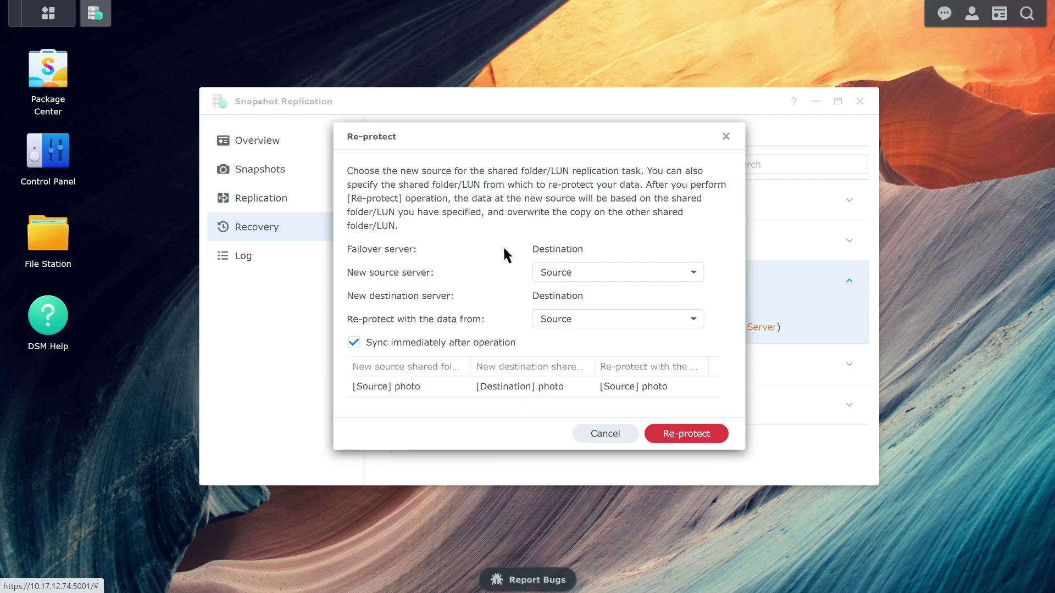
Choose Source as both the new source server and the data to re-protect with, and perform the Re-protect operation.
{"action": "left_click", "coordinate": [694, 274]}
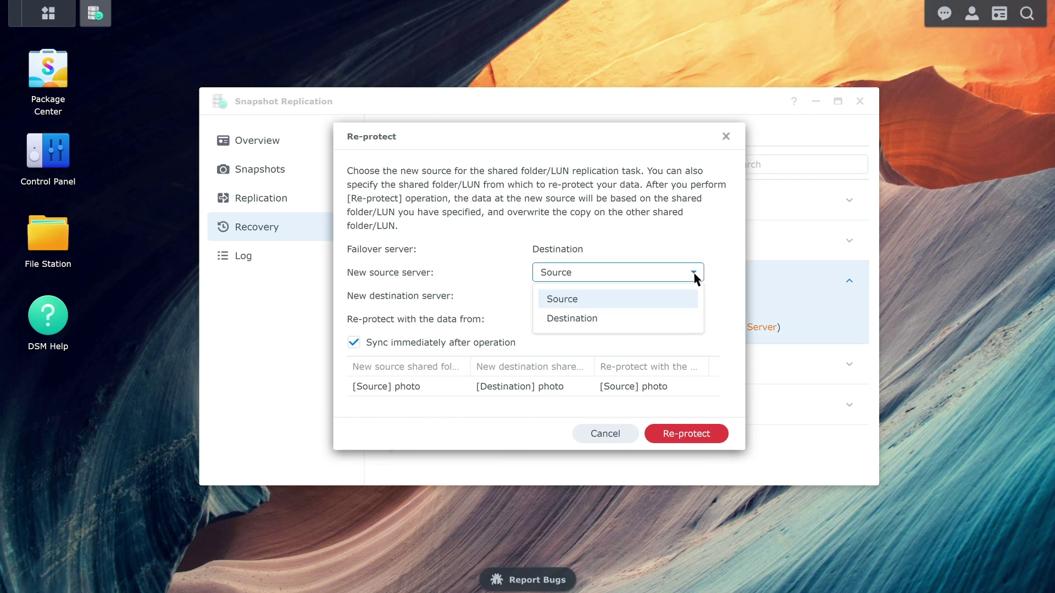
{"action": "left_click", "coordinate": [652, 301]}
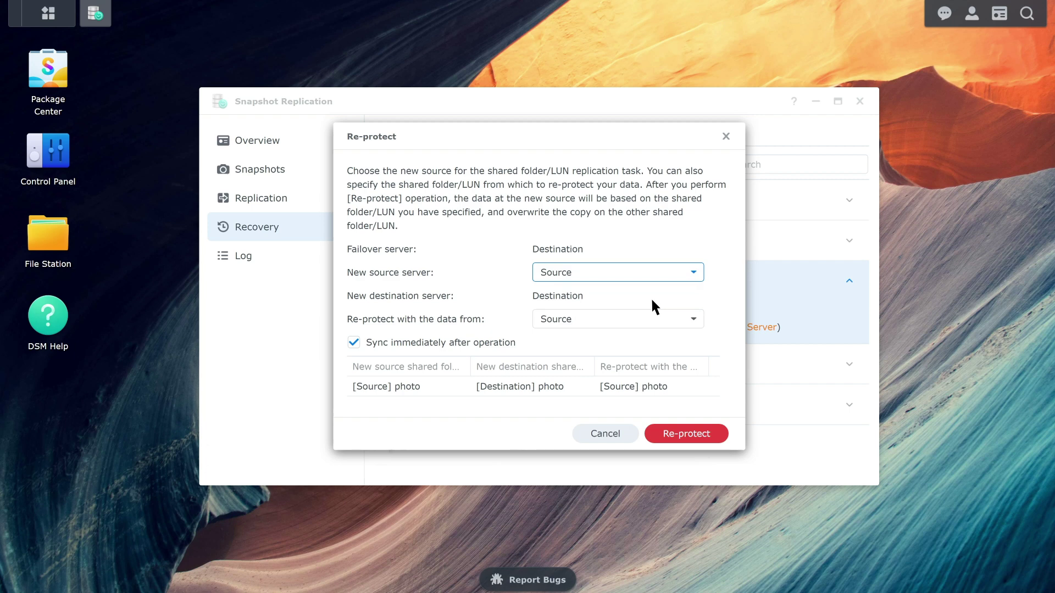
{"action": "left_click", "coordinate": [694, 318]}
{"action": "left_click", "coordinate": [673, 347]}
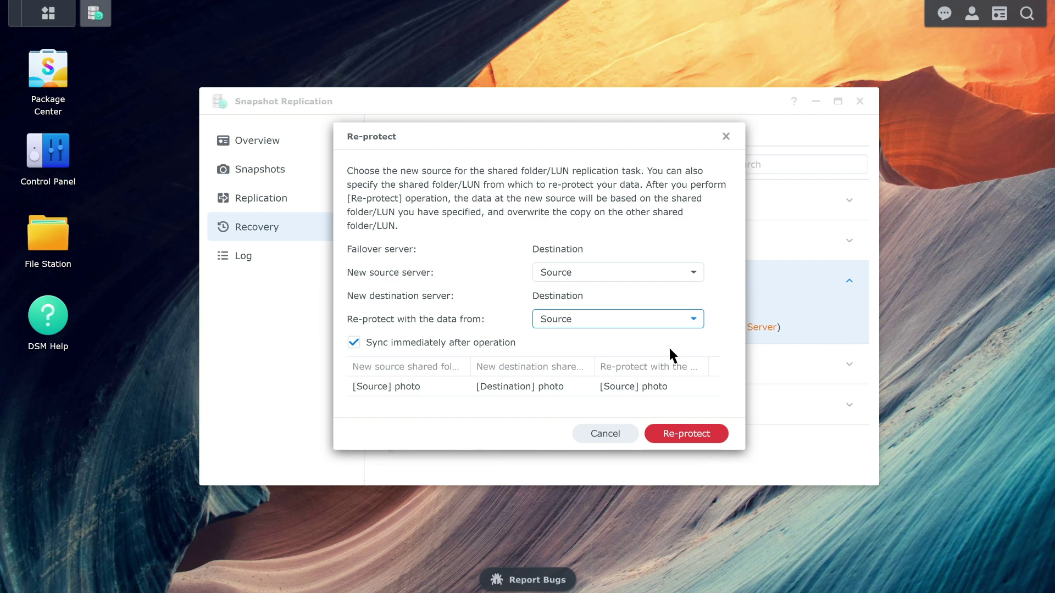
{"action": "left_click", "coordinate": [713, 434]}
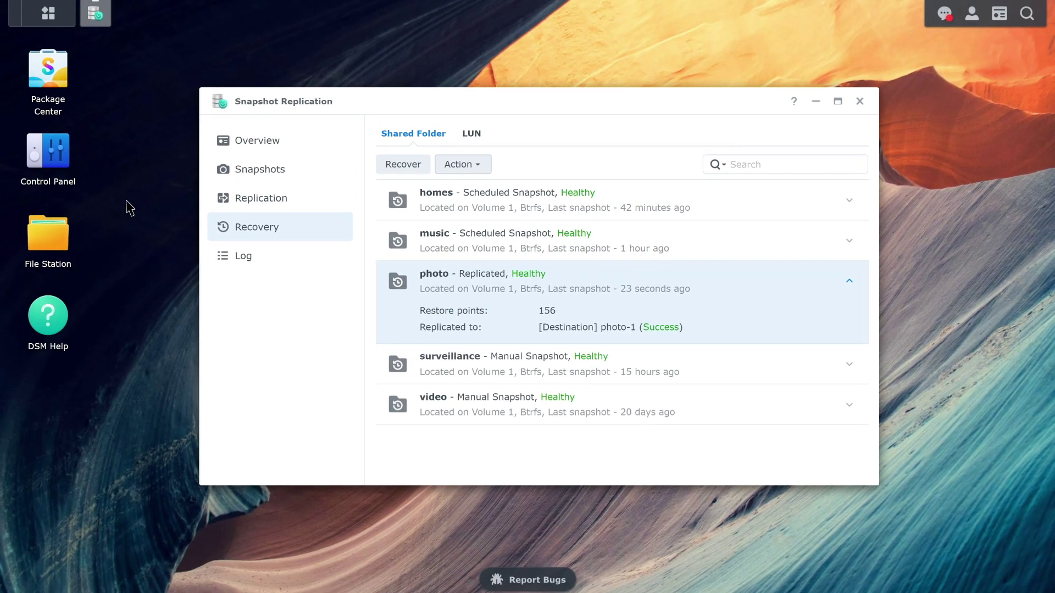
Enable the SMB, AFP and NFS file services on the Source server and apply the settings.
{"action": "left_click", "coordinate": [68, 165]}
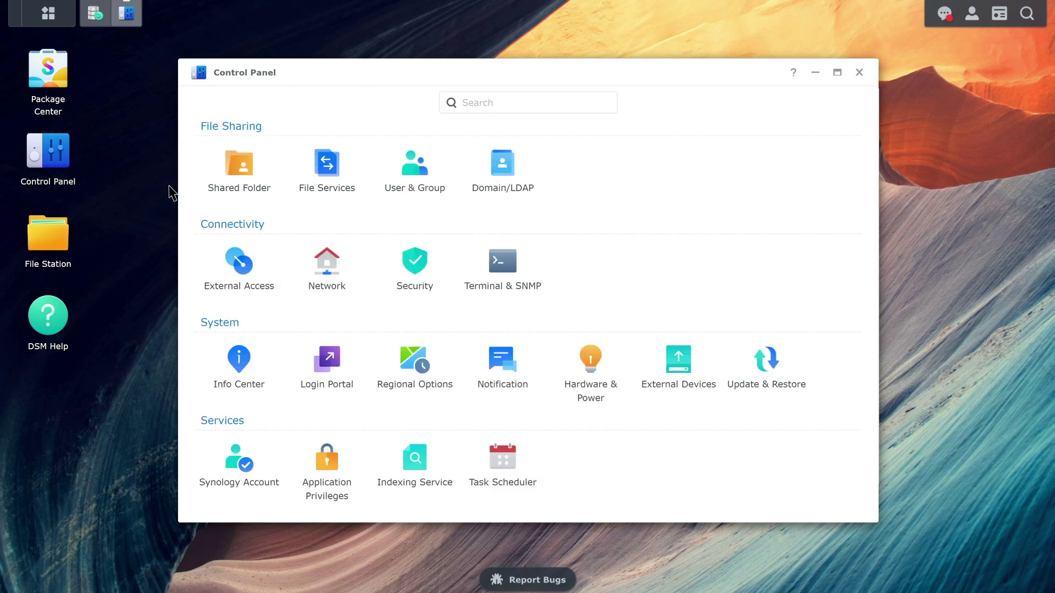
{"action": "left_click", "coordinate": [348, 197]}
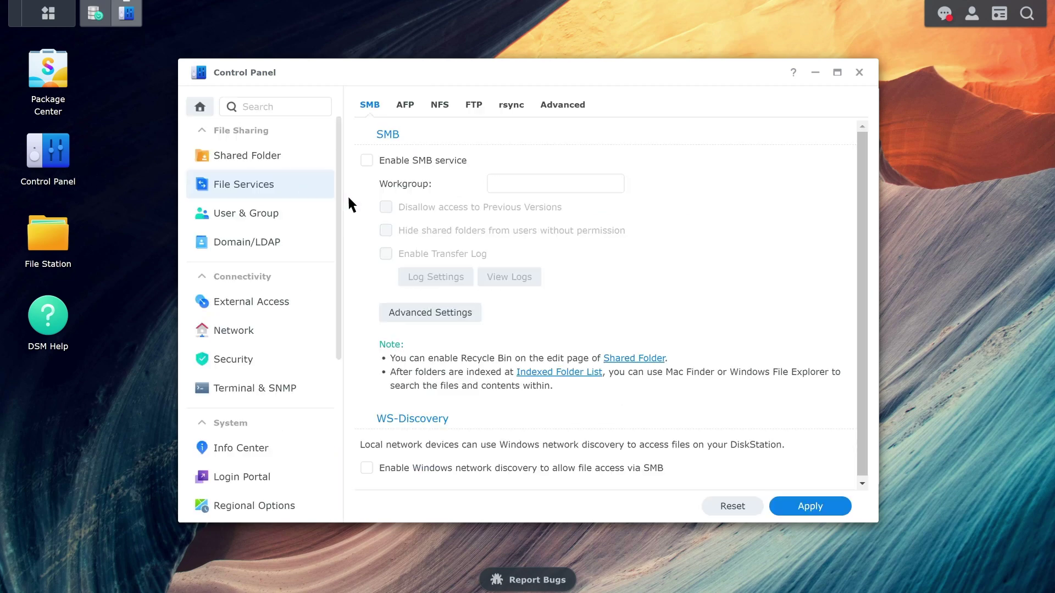
{"action": "left_click", "coordinate": [367, 160]}
{"action": "left_click", "coordinate": [406, 105]}
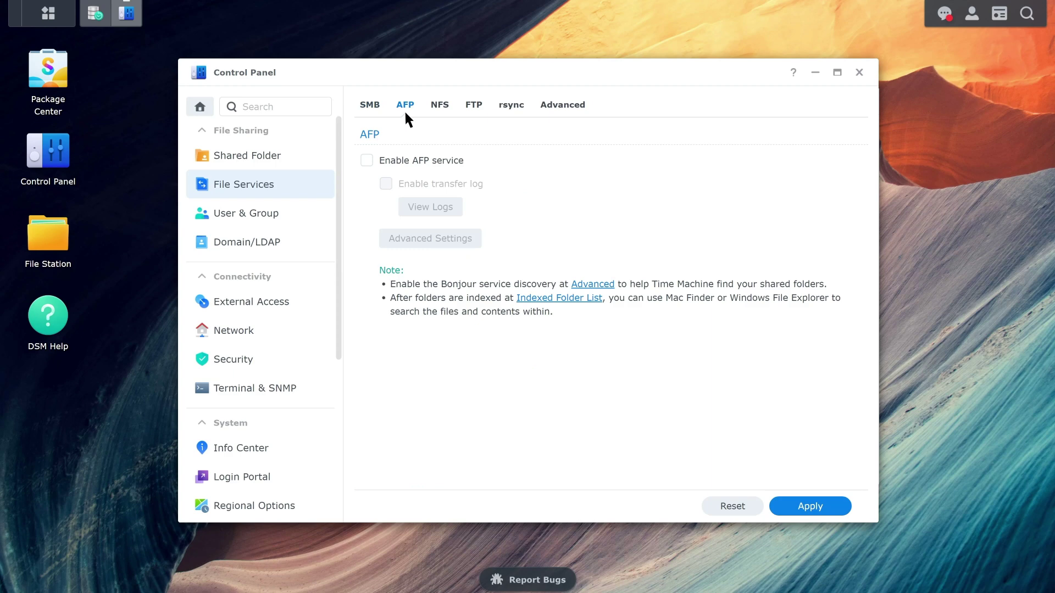
{"action": "left_click", "coordinate": [367, 160]}
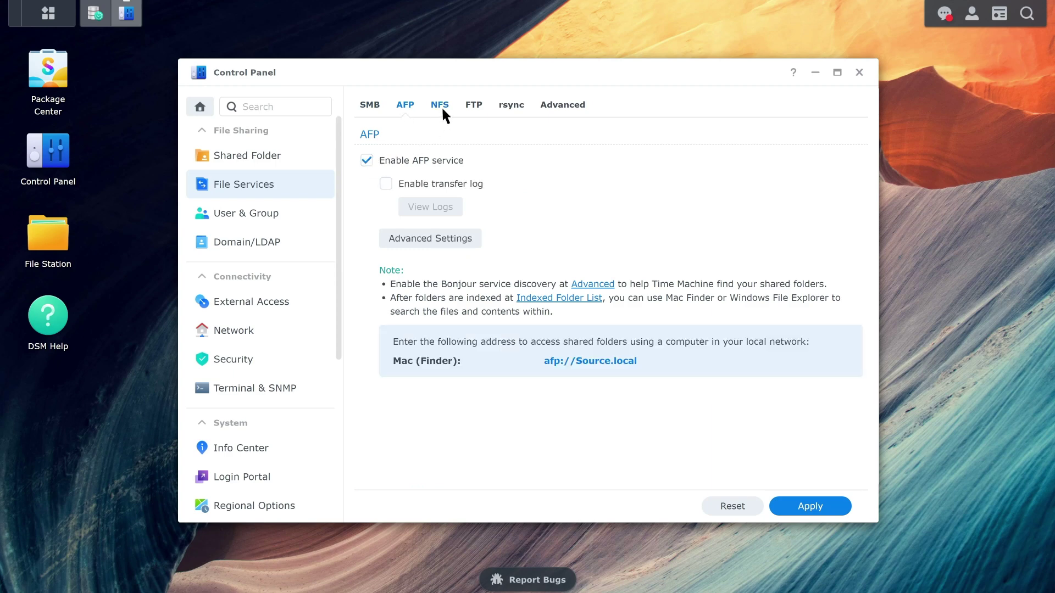
{"action": "left_click", "coordinate": [442, 110]}
{"action": "left_click", "coordinate": [367, 160]}
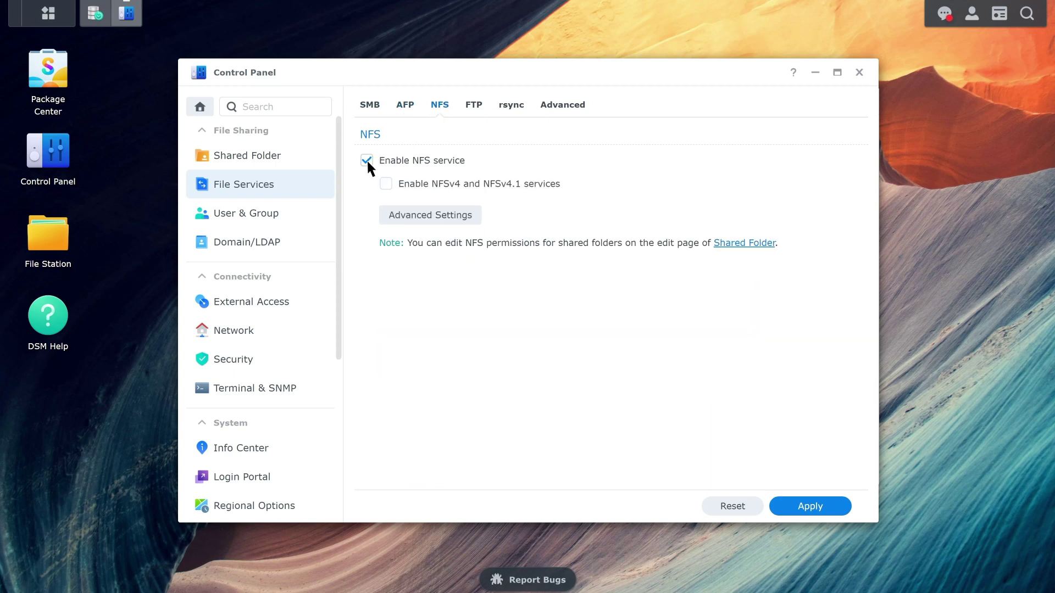
{"action": "left_click", "coordinate": [819, 507]}
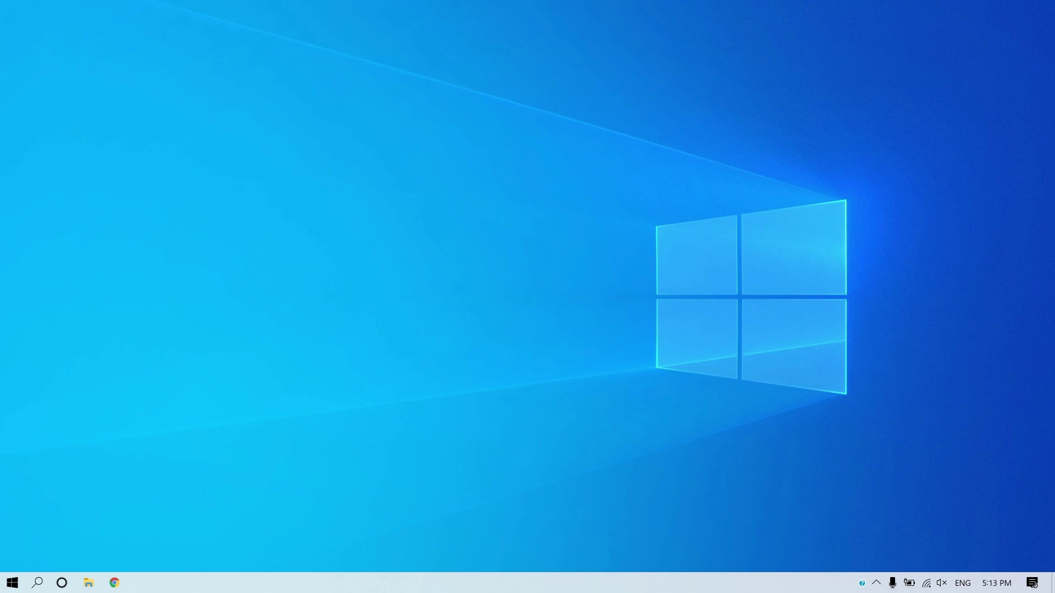
Open iSCSI Initiator in Windows and disconnect all sessions of the Diskstation.Target-2 target.
{"action": "left_click", "coordinate": [37, 581]}
{"action": "type", "text": "iS"}
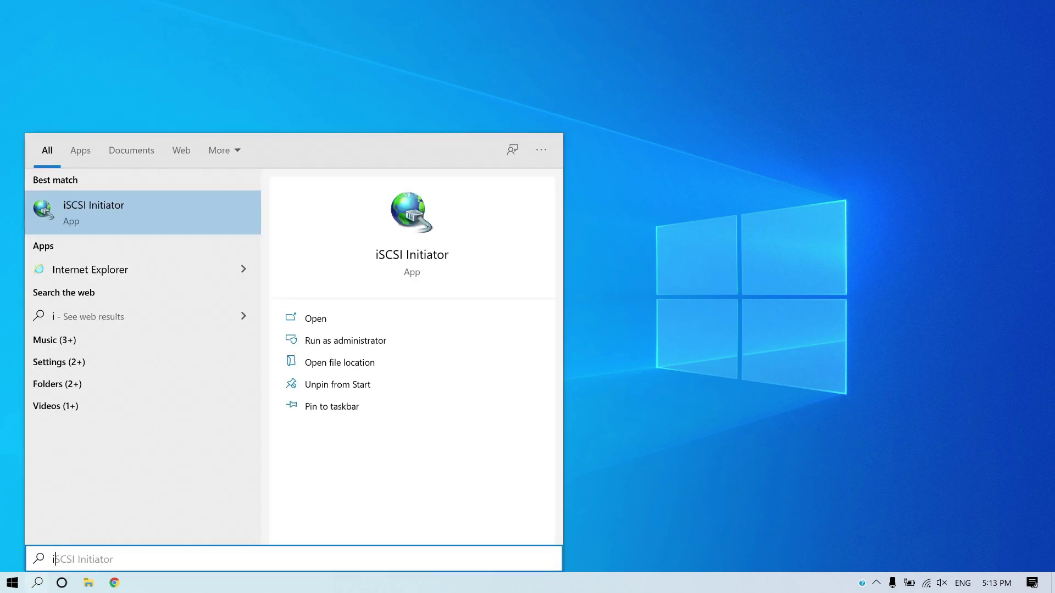
{"action": "left_click", "coordinate": [136, 225]}
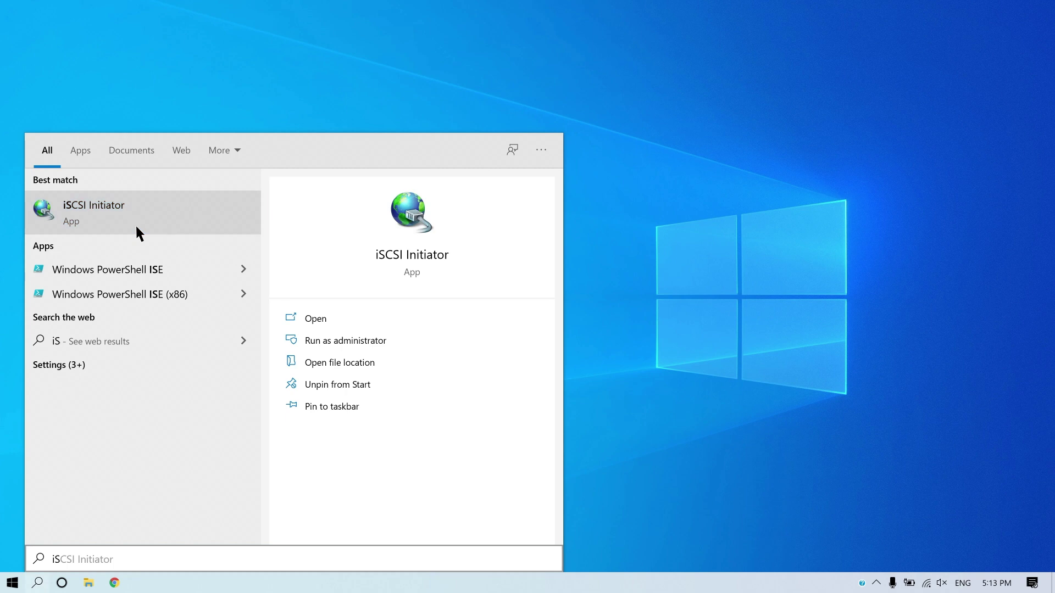
{"action": "left_click", "coordinate": [470, 231]}
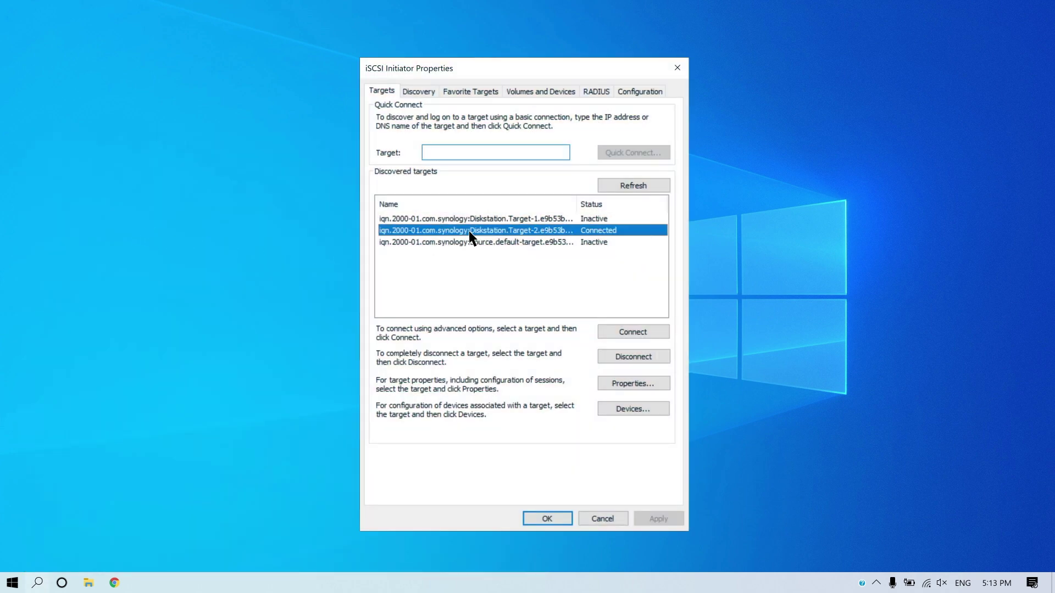
{"action": "left_click", "coordinate": [654, 356]}
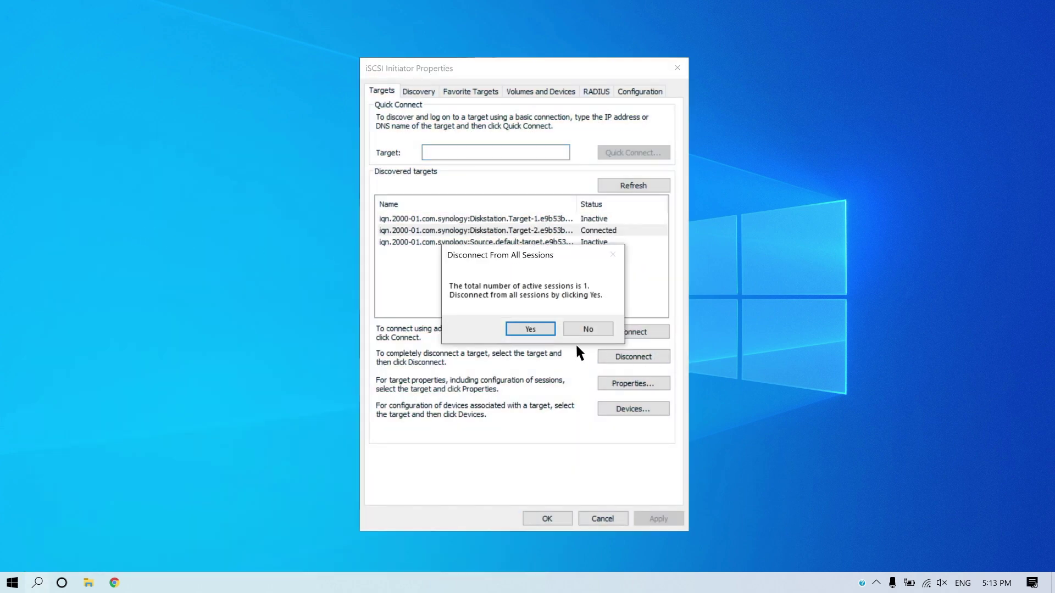
{"action": "left_click", "coordinate": [538, 329]}
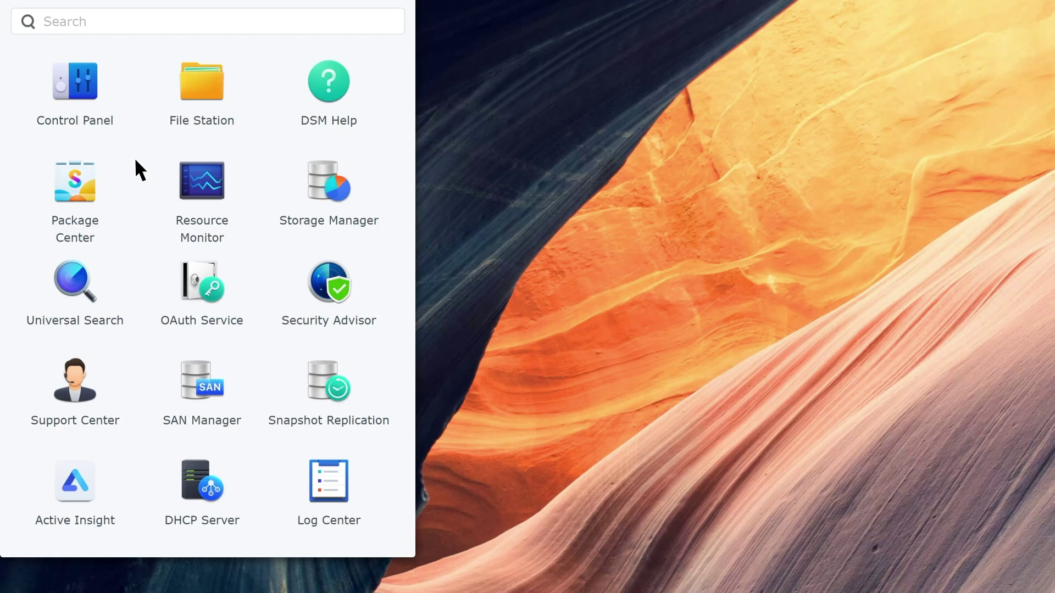
Switch to Snapshot Replication on the Destination server and start a failover of SourceLUN-replica from its LUN recovery list.
{"action": "left_click", "coordinate": [340, 387]}
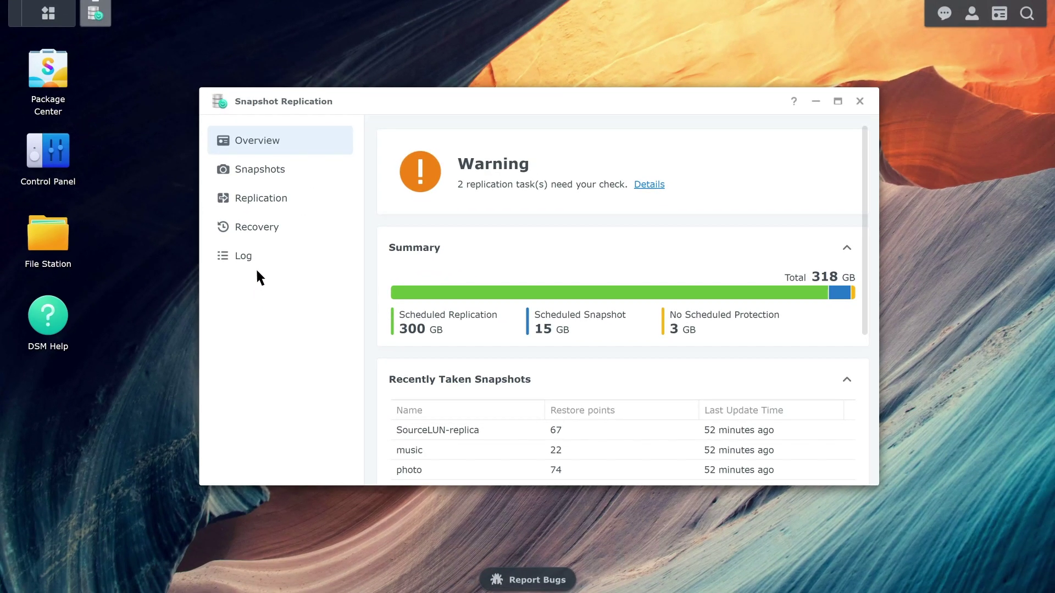
{"action": "left_click", "coordinate": [285, 235]}
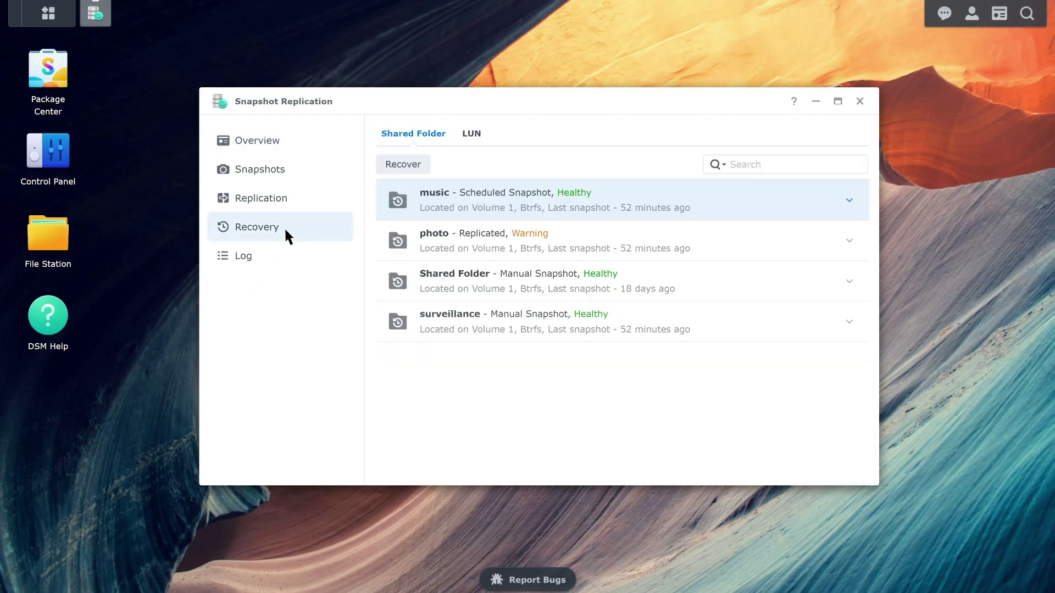
{"action": "left_click", "coordinate": [473, 134]}
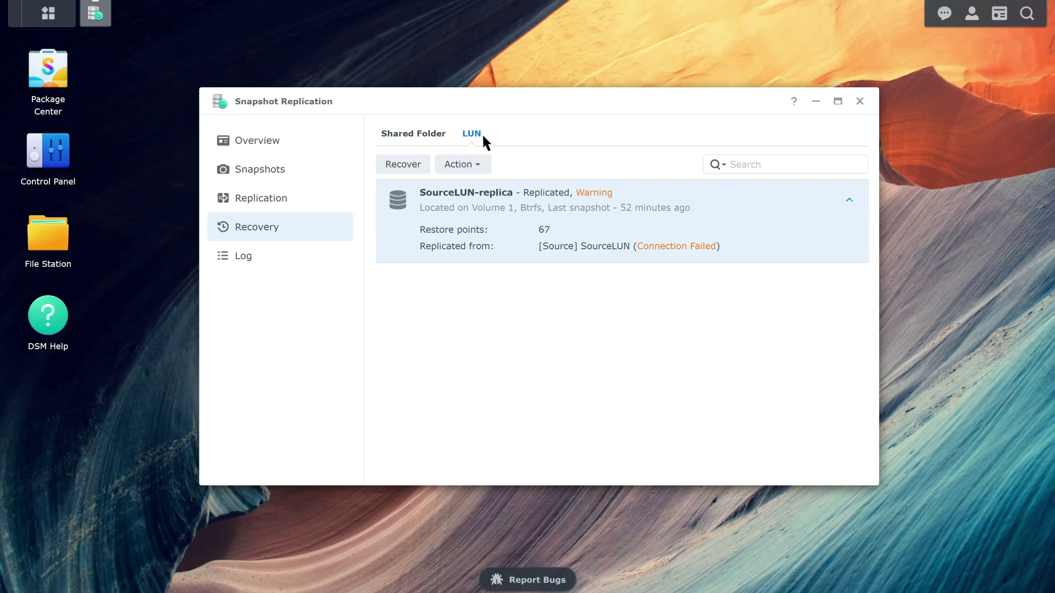
{"action": "left_click", "coordinate": [474, 166]}
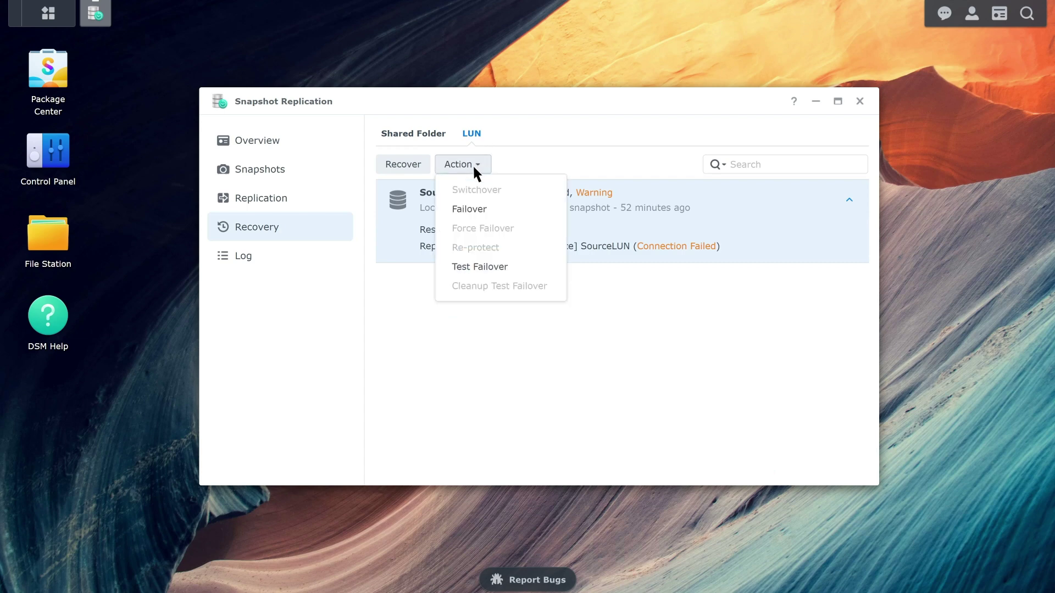
{"action": "left_click", "coordinate": [496, 209]}
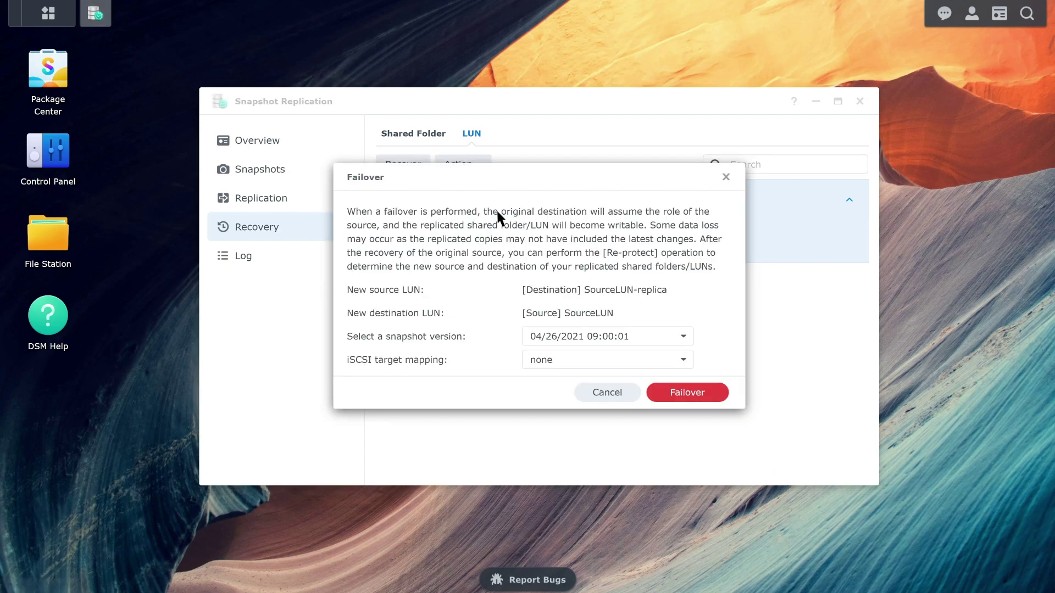
Choose the snapshot version 04/26/2021 06:00:01, map the LUN to the SourceLUN-replica iSCSI target, and perform the failover.
{"action": "left_click", "coordinate": [681, 336]}
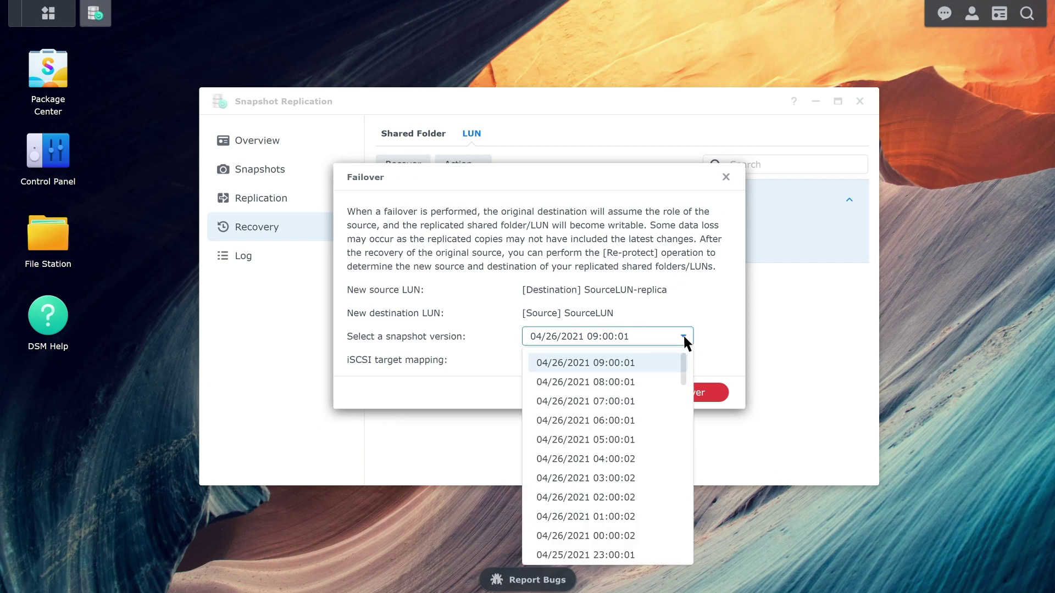
{"action": "left_click", "coordinate": [655, 421]}
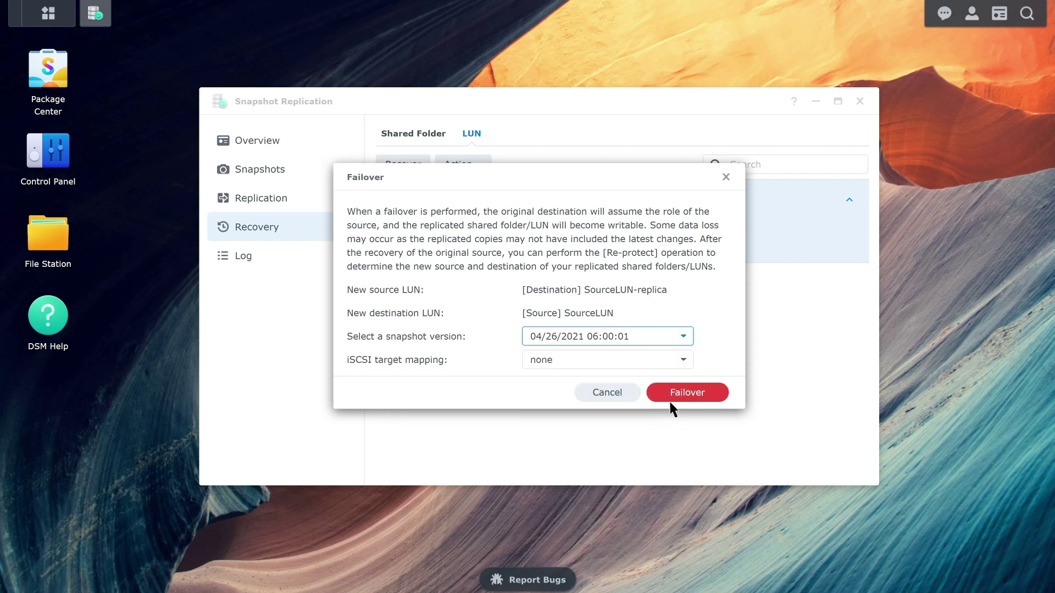
{"action": "left_click", "coordinate": [683, 360]}
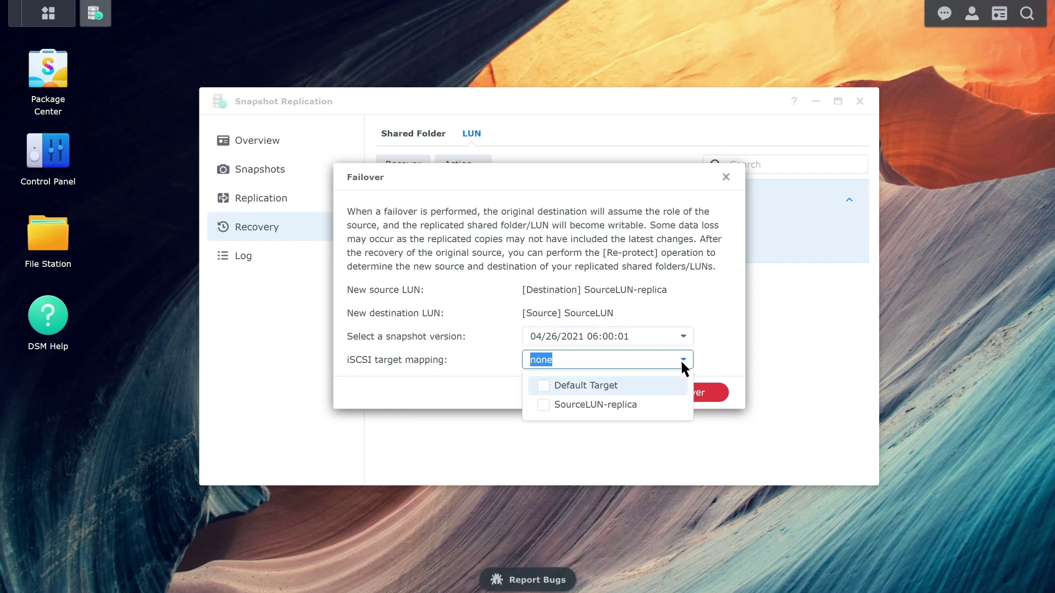
{"action": "left_click", "coordinate": [543, 406]}
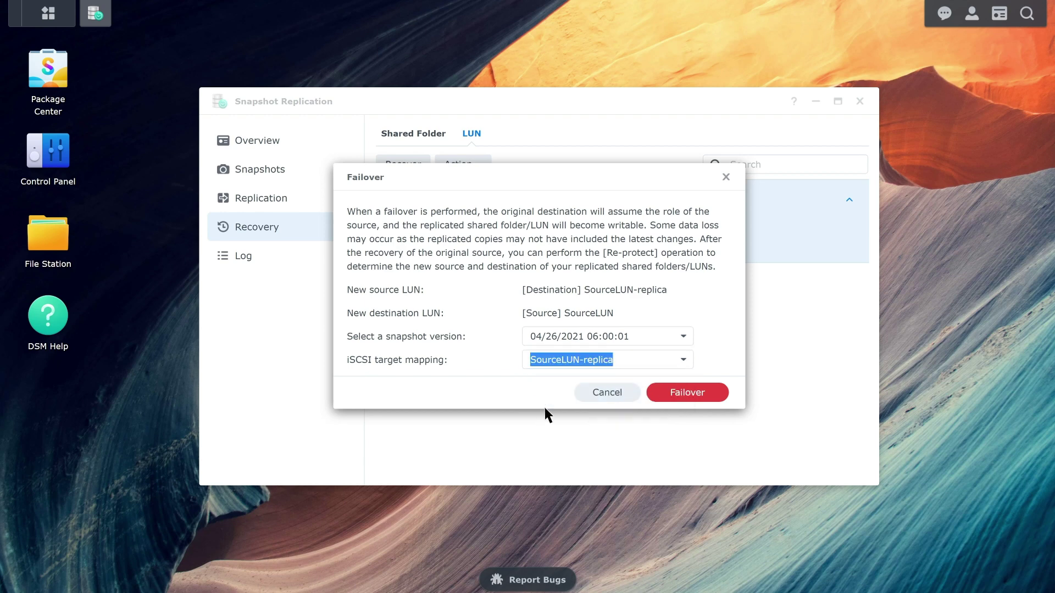
{"action": "left_click", "coordinate": [707, 401]}
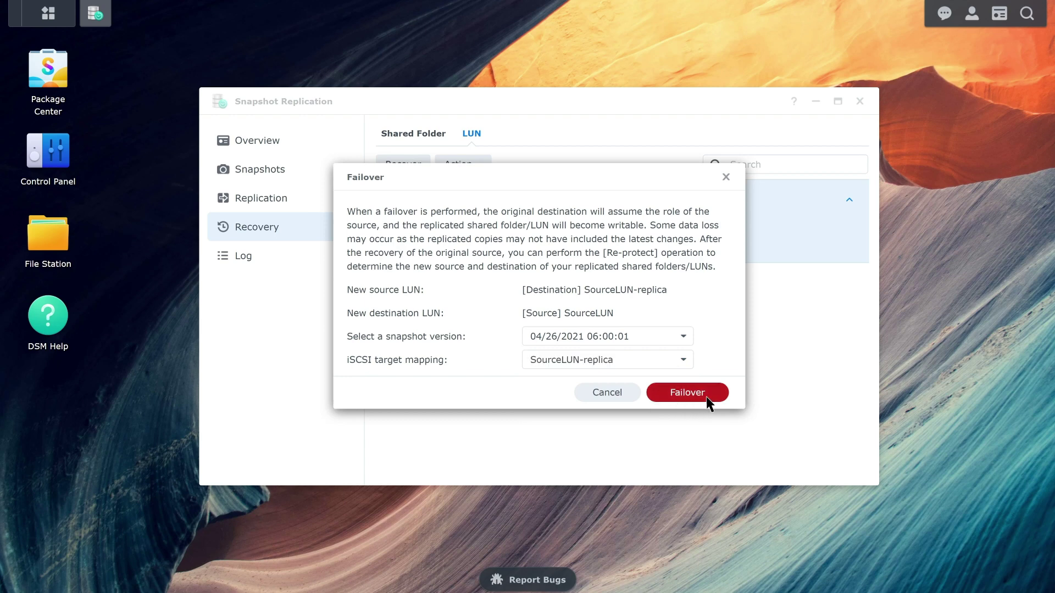
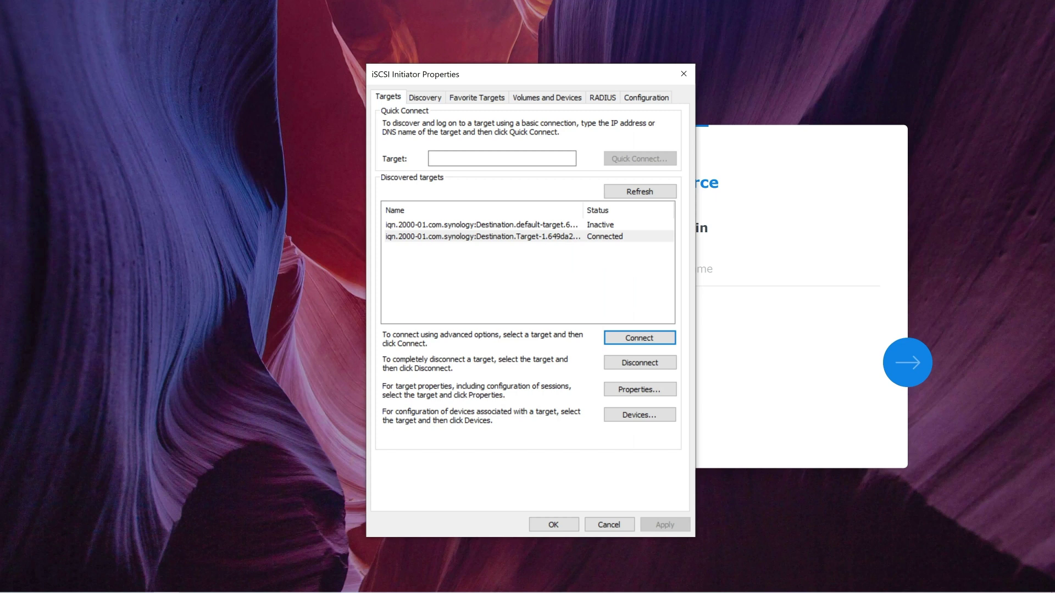
Disconnect the Destination.Target-1 target in iSCSI Initiator, and sign in to the Source server with the username Source and the account password.
{"action": "left_click", "coordinate": [661, 361]}
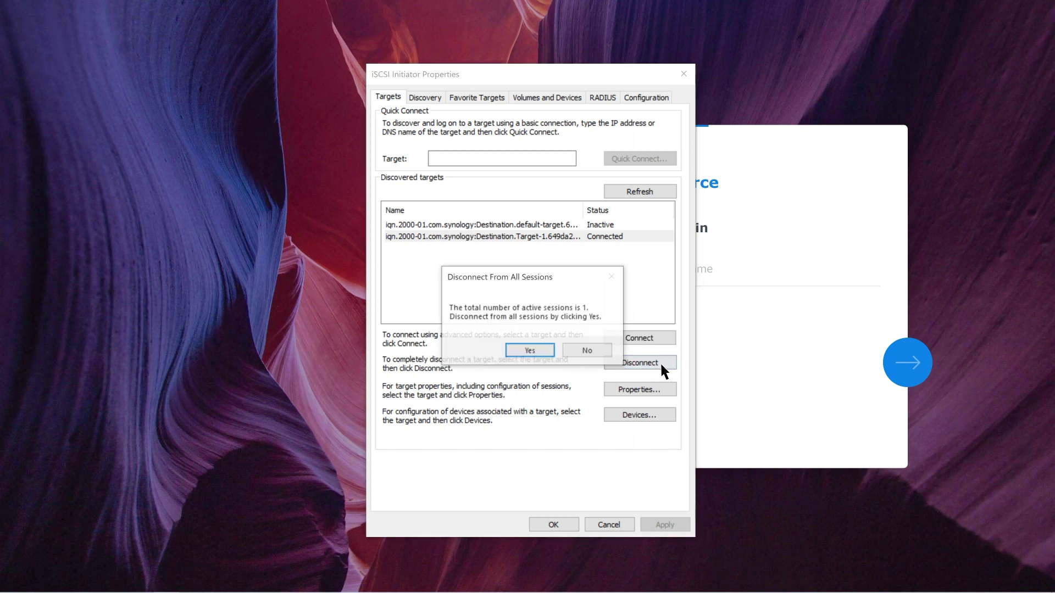
{"action": "left_click", "coordinate": [541, 351]}
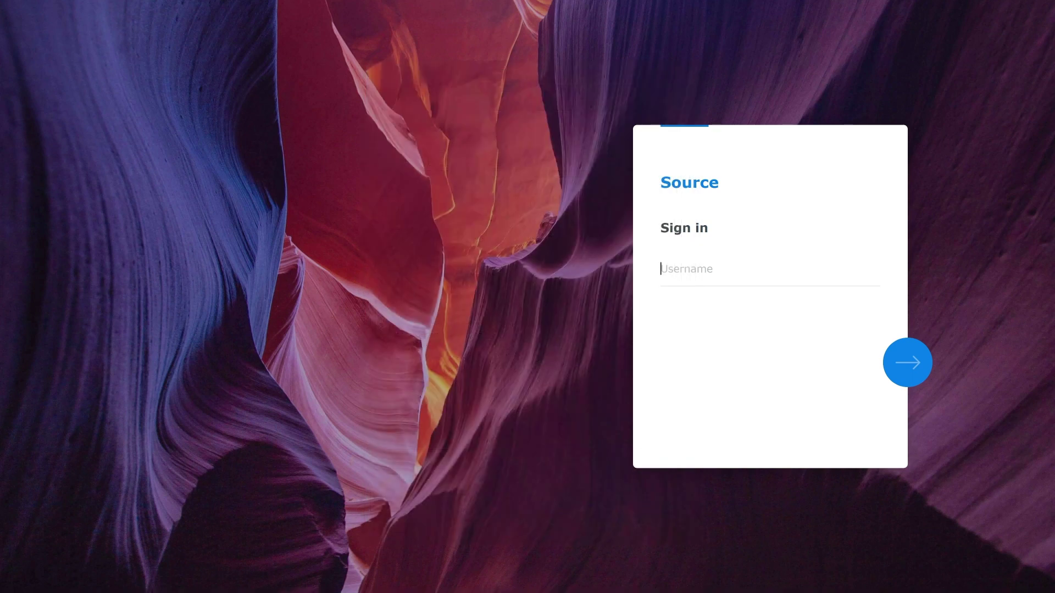
{"action": "type", "text": "Source"}
{"action": "left_click", "coordinate": [906, 364]}
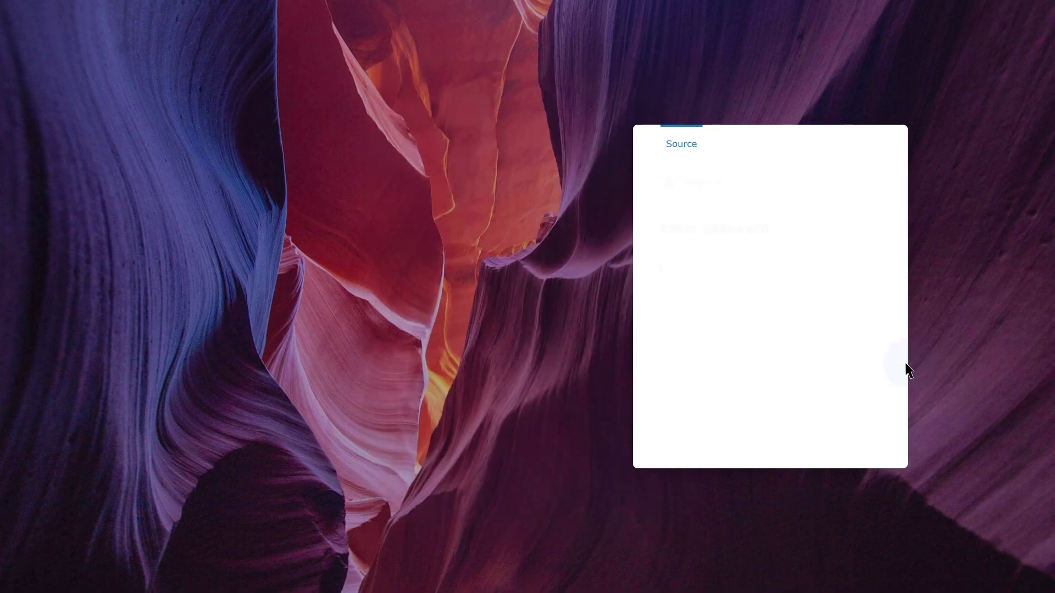
{"action": "type", "text": "••••••••••"}
{"action": "left_click", "coordinate": [906, 364]}
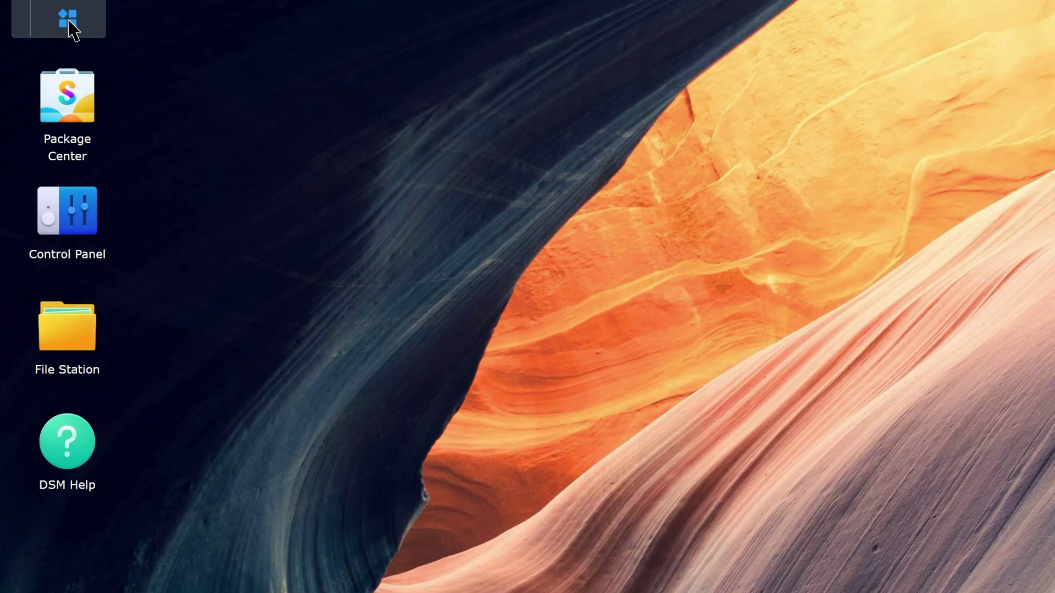
Open Snapshot Replication on the Source server and start re-protecting the replicated SourceLUN from its LUN recovery list.
{"action": "left_click", "coordinate": [69, 22]}
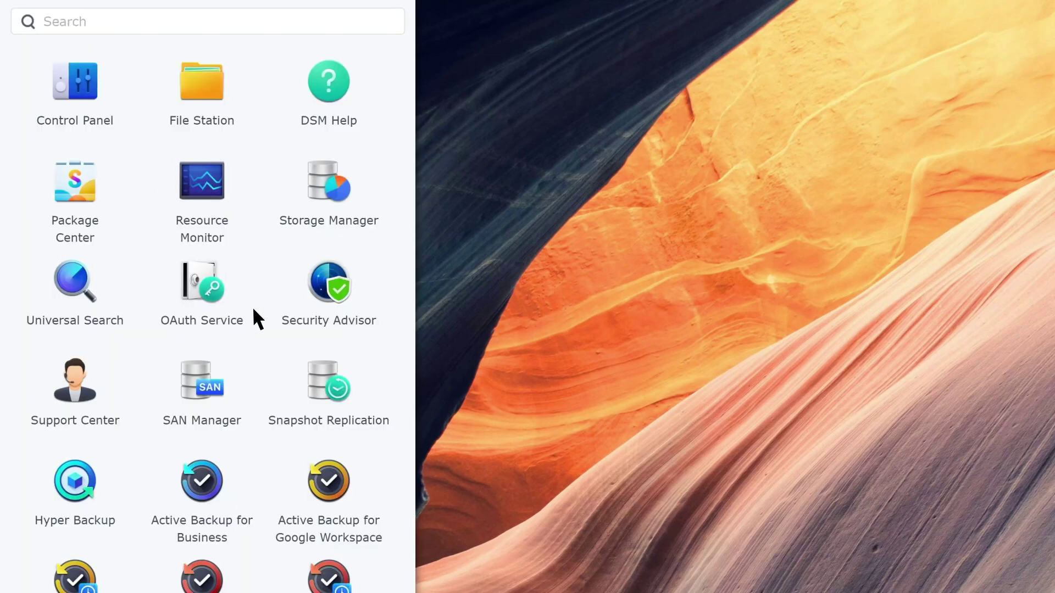
{"action": "left_click", "coordinate": [338, 387]}
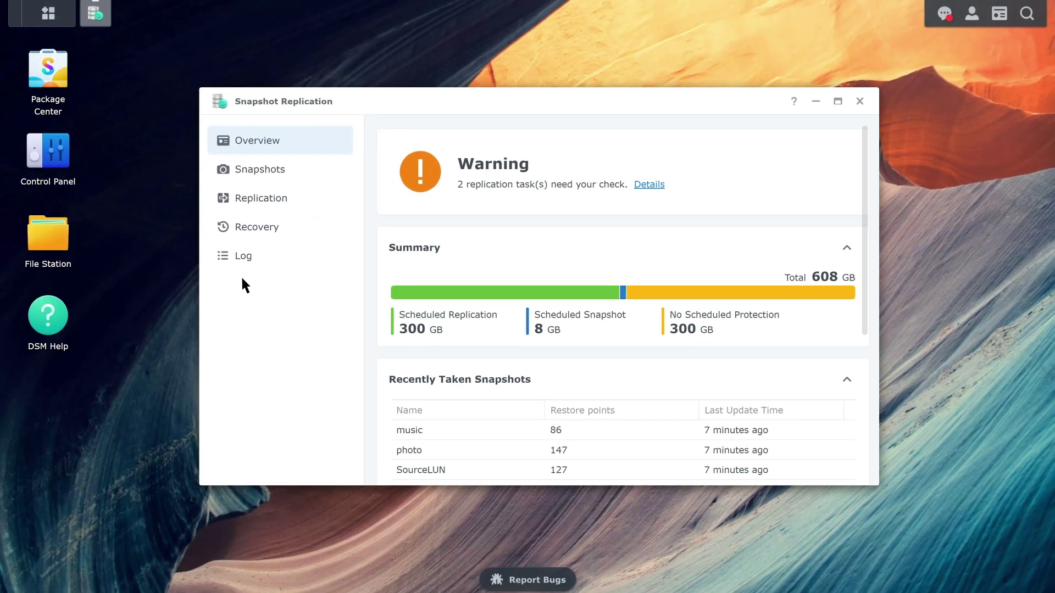
{"action": "left_click", "coordinate": [279, 230]}
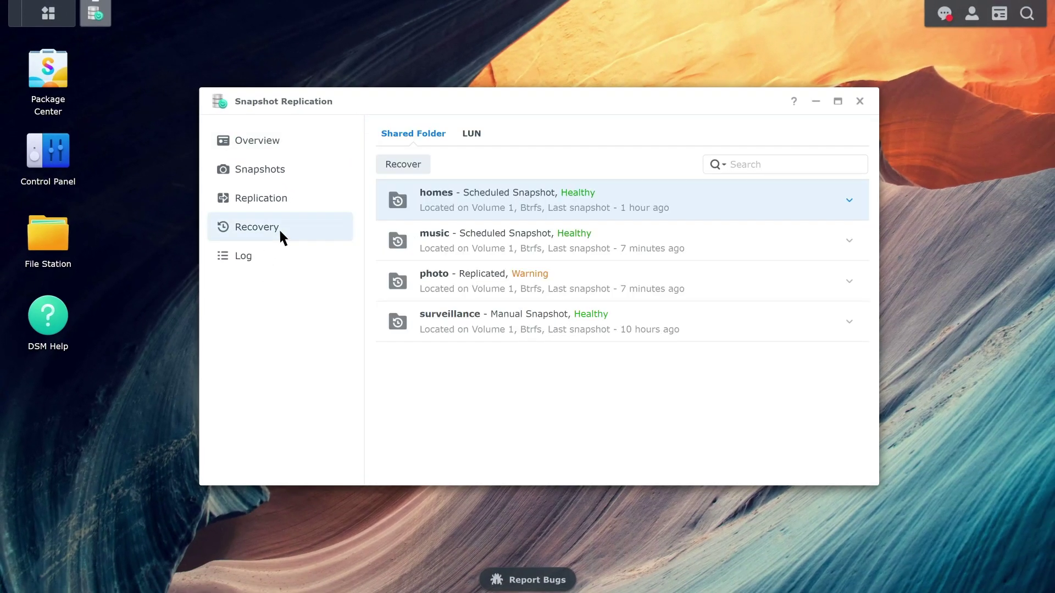
{"action": "left_click", "coordinate": [475, 141]}
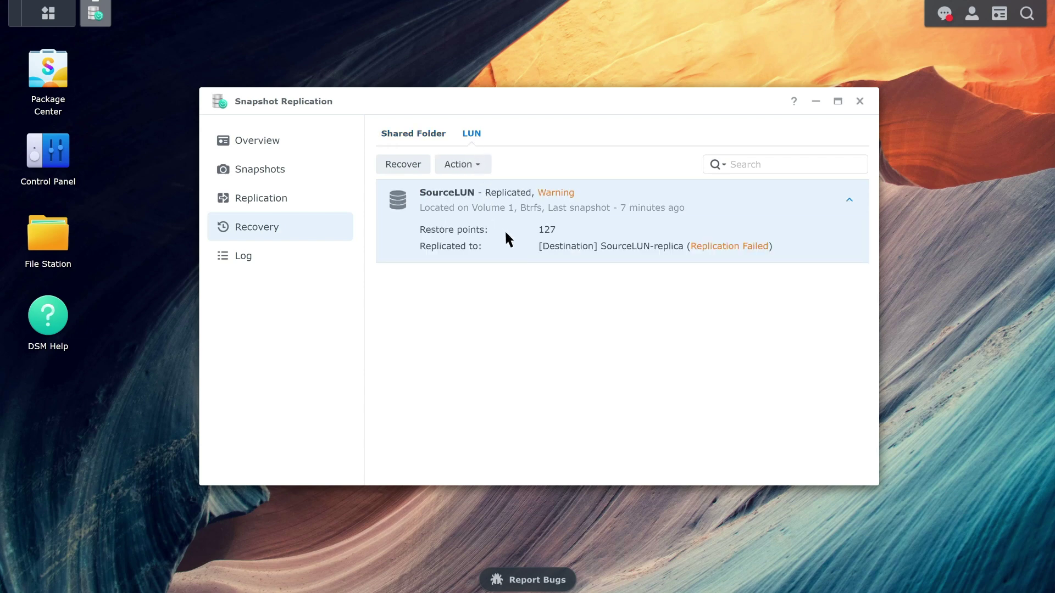
{"action": "left_click", "coordinate": [472, 165]}
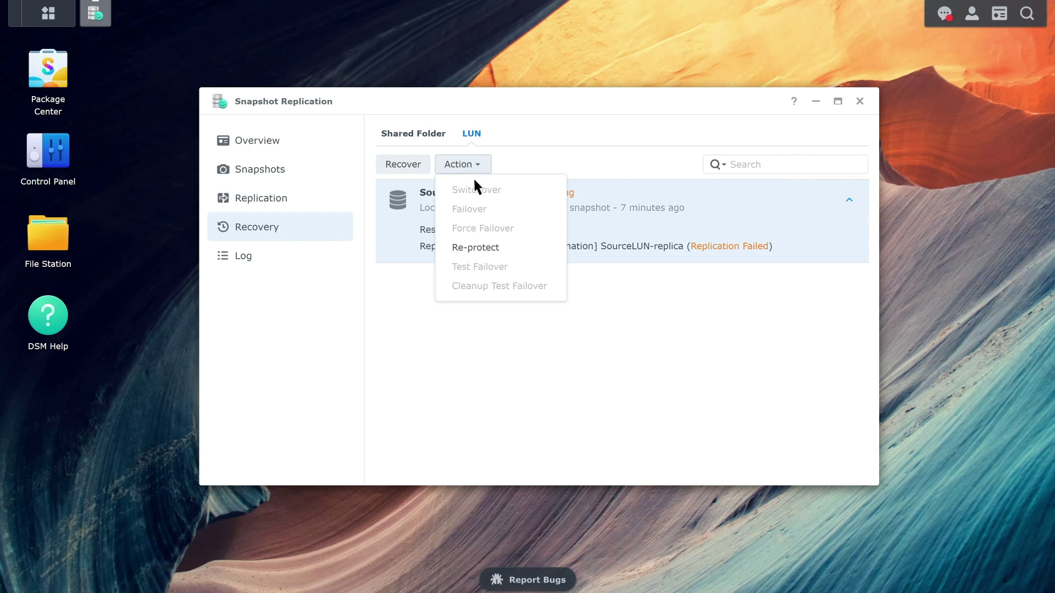
{"action": "left_click", "coordinate": [503, 254]}
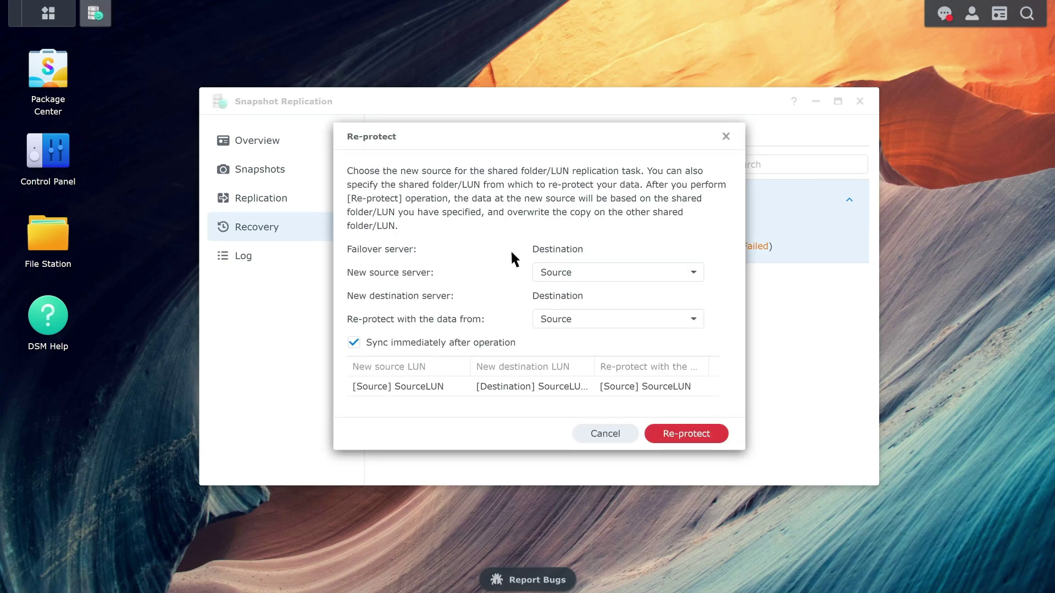
Keep Source as both the new source server and the data origin for SourceLUN, and perform the Re-protect operation.
{"action": "left_click", "coordinate": [685, 274]}
{"action": "left_click", "coordinate": [670, 301]}
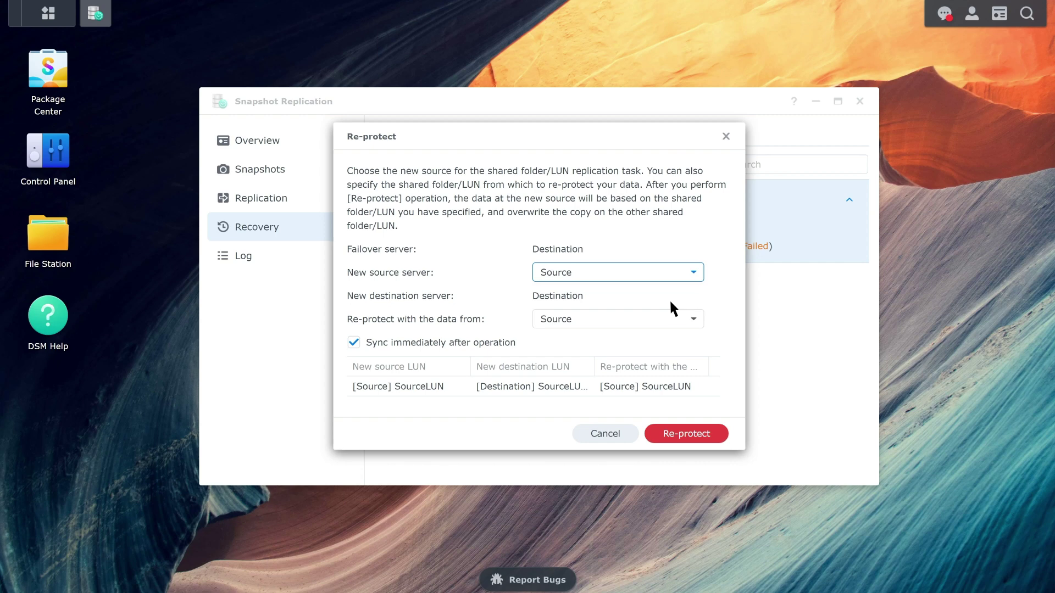
{"action": "left_click", "coordinate": [693, 318]}
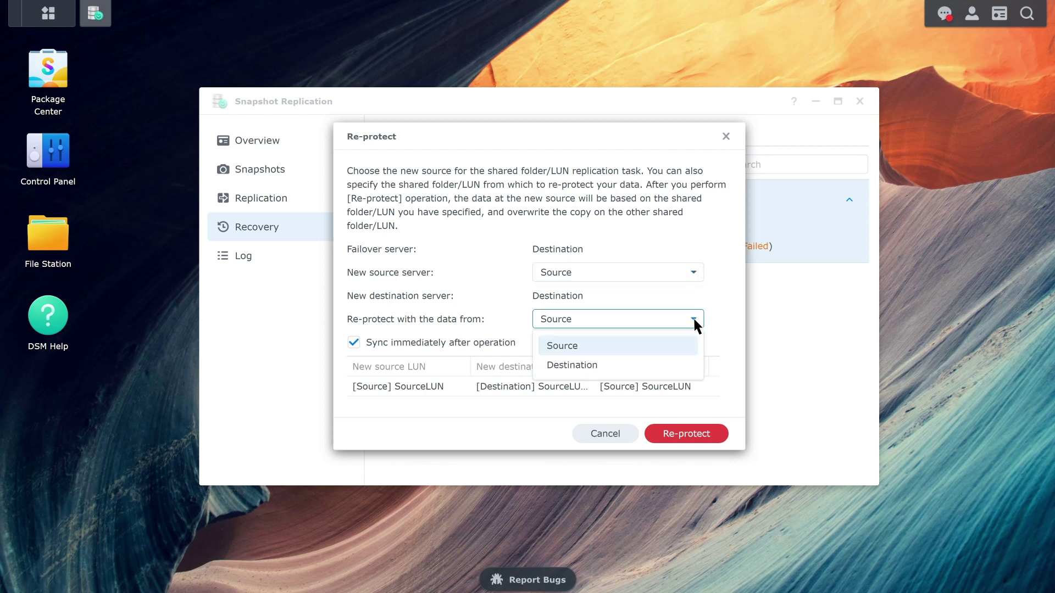
{"action": "left_click", "coordinate": [672, 346]}
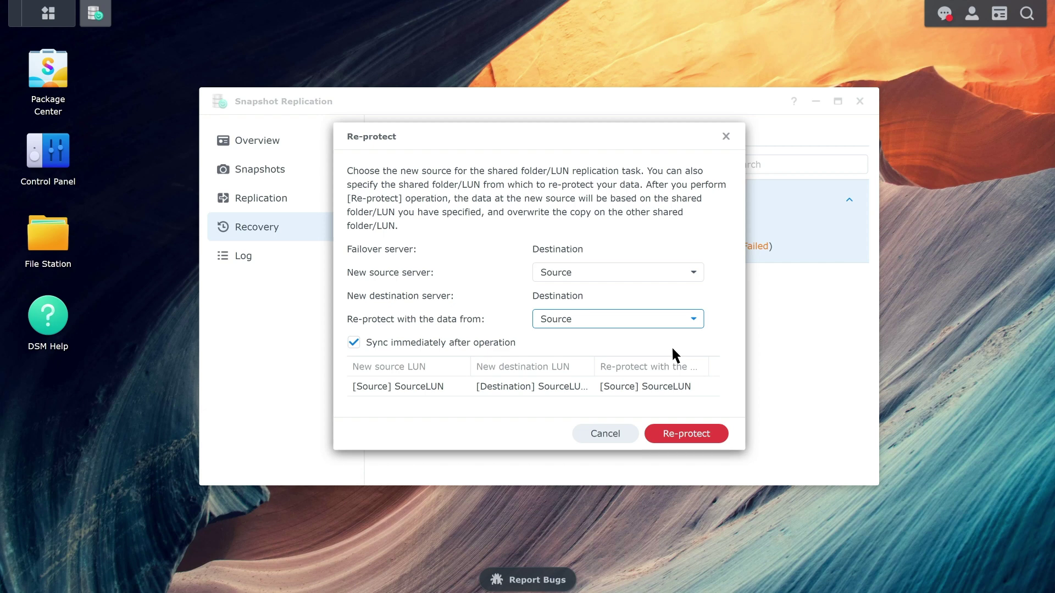
{"action": "left_click", "coordinate": [672, 356]}
{"action": "left_click", "coordinate": [714, 437]}
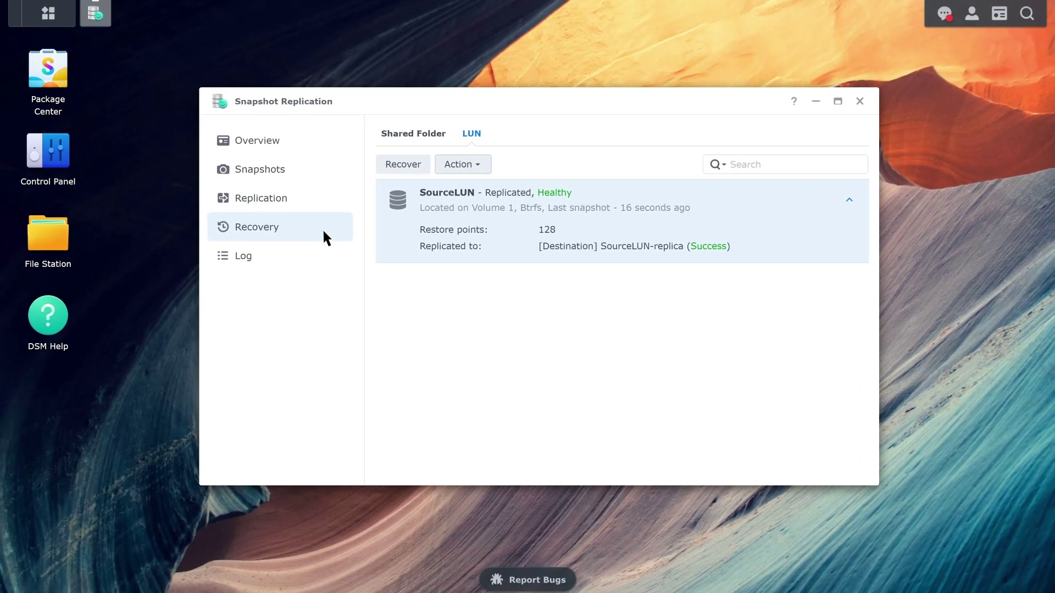
Check the replication task of SourceLUN, and view the LUN's iSCSI target mapping in SAN Manager.
{"action": "left_click", "coordinate": [301, 211]}
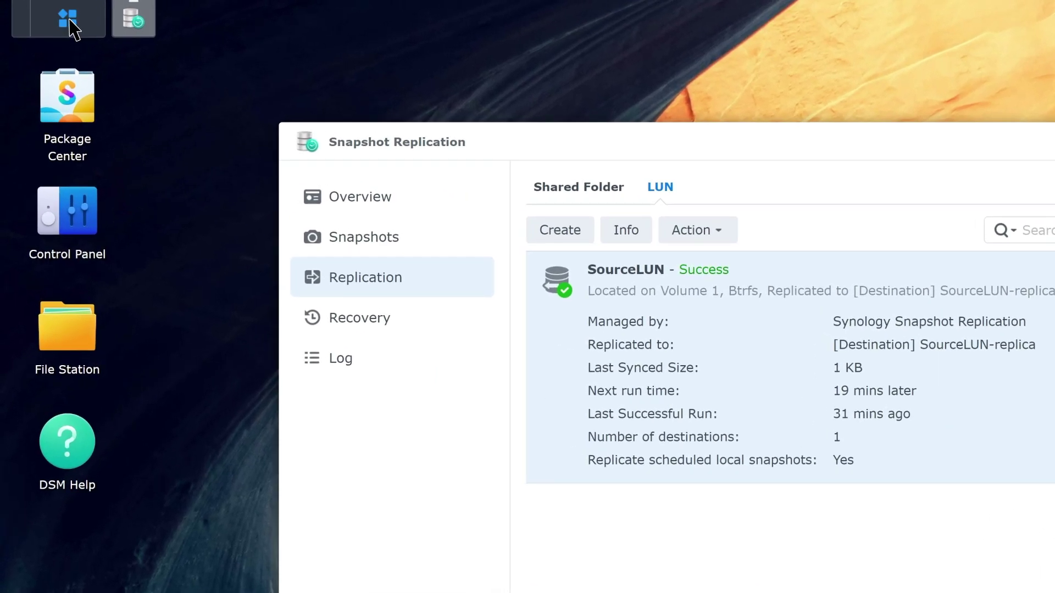
{"action": "left_click", "coordinate": [48, 13]}
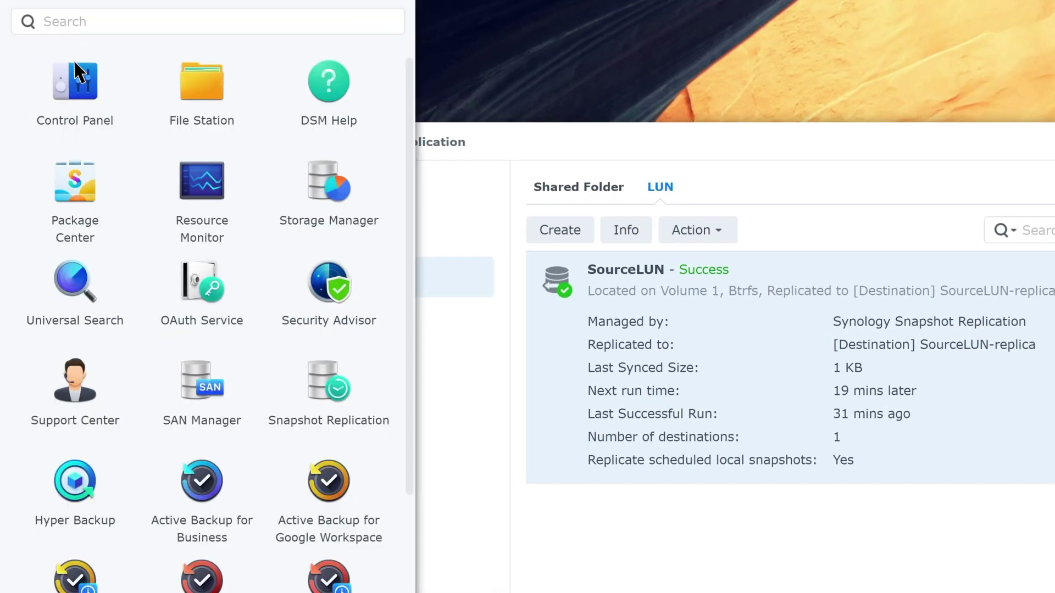
{"action": "left_click", "coordinate": [204, 387]}
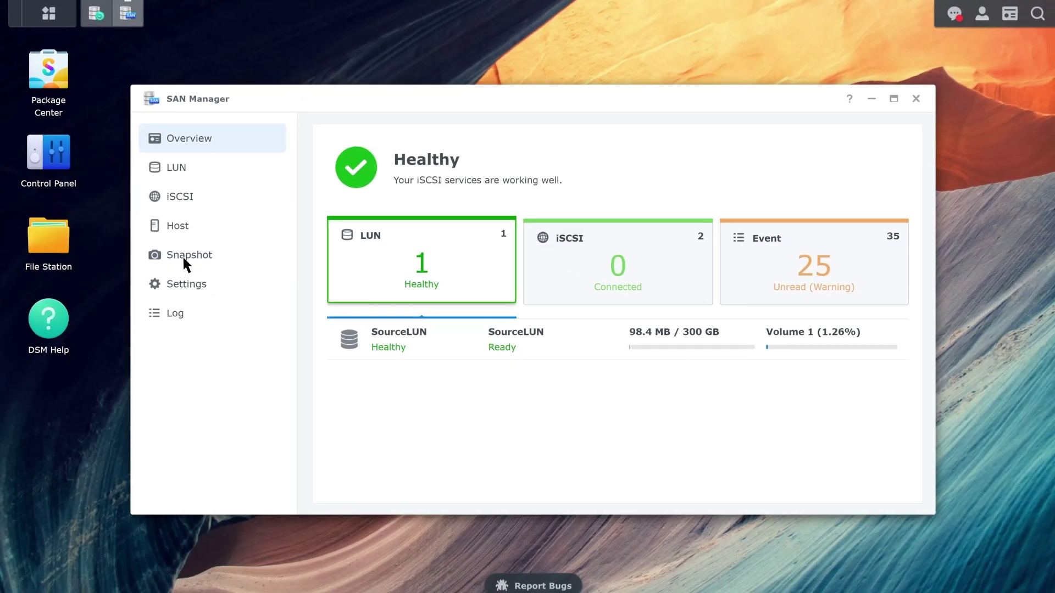
{"action": "left_click", "coordinate": [235, 172]}
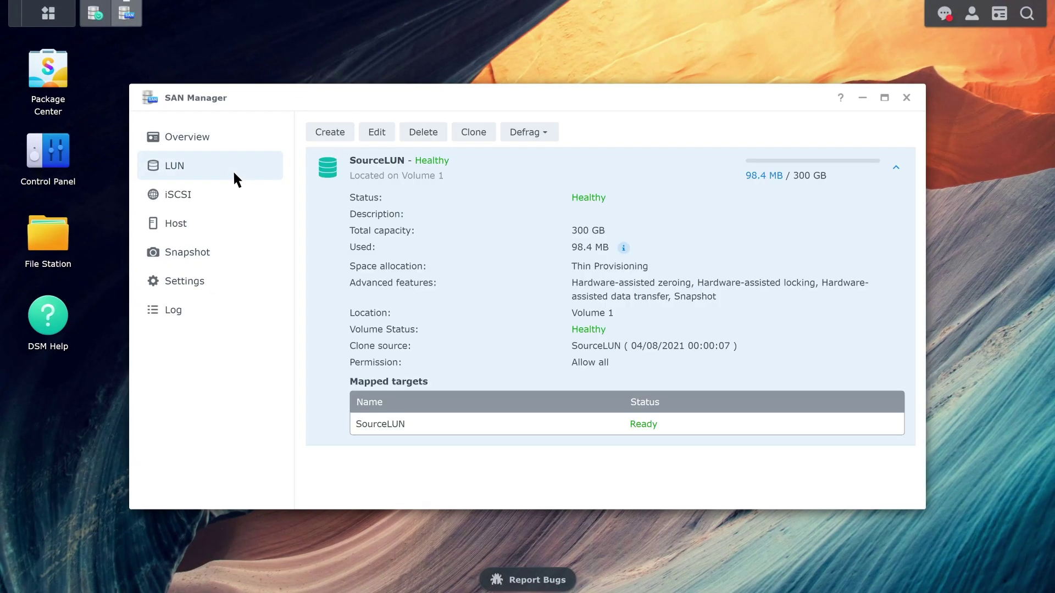
{"action": "left_click", "coordinate": [386, 140]}
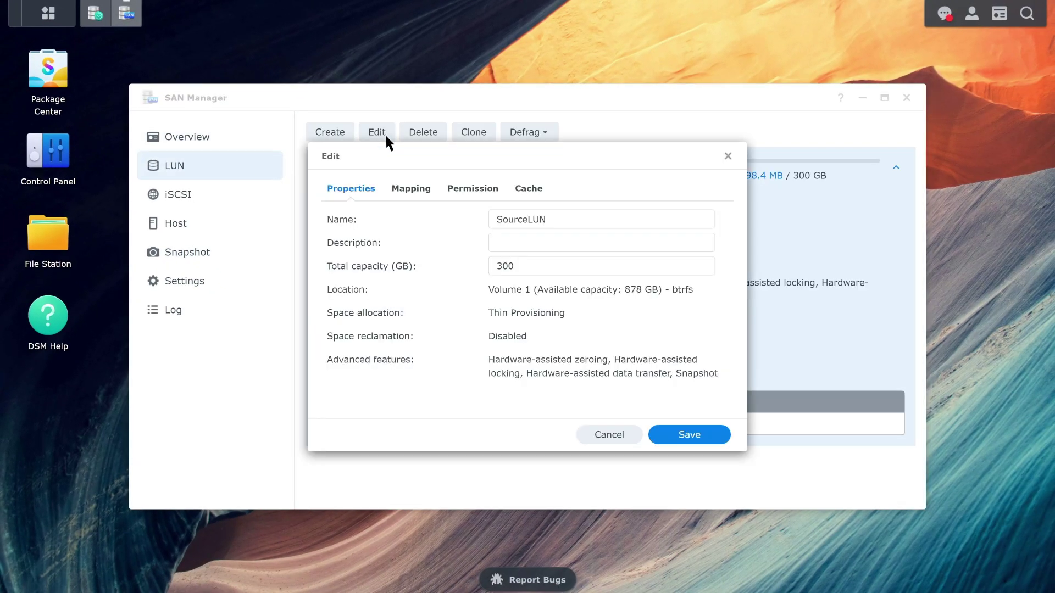
{"action": "left_click", "coordinate": [415, 189]}
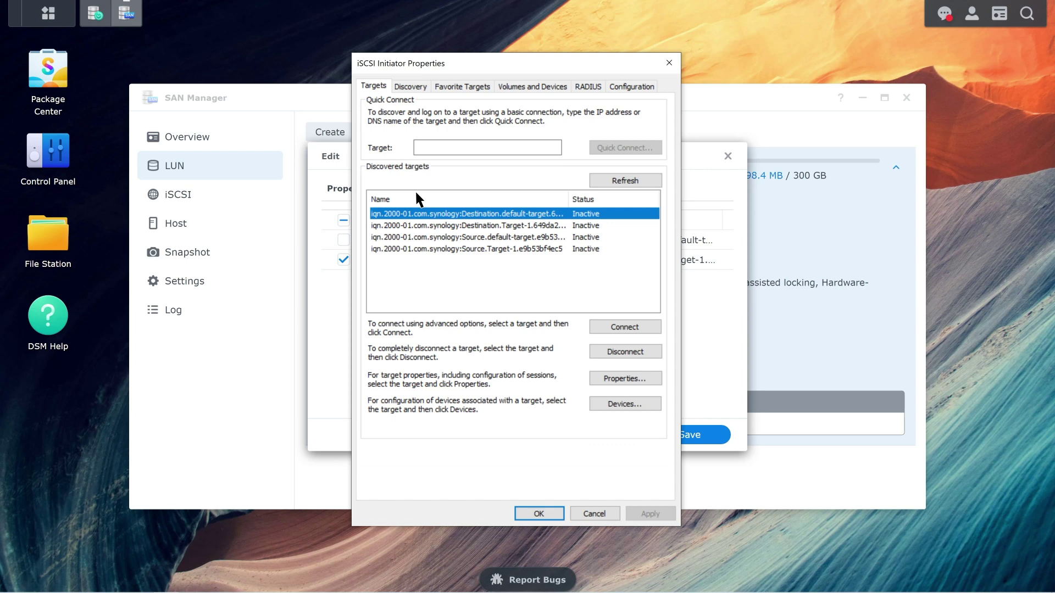
Connect the Source.Target-1 target in the Windows iSCSI Initiator.
{"action": "left_click", "coordinate": [458, 248]}
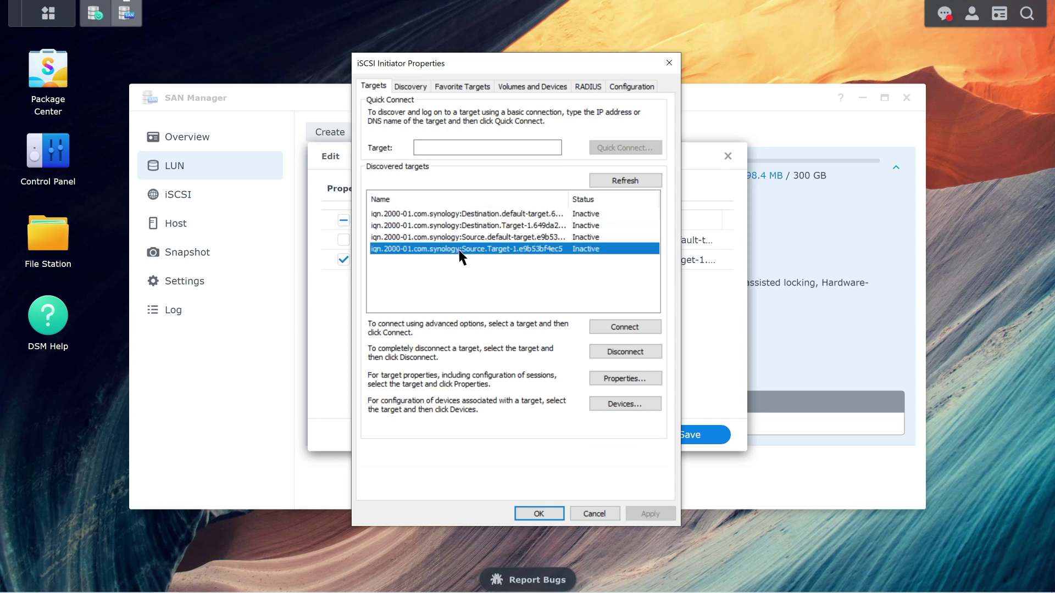
{"action": "left_click", "coordinate": [601, 327]}
{"action": "left_click", "coordinate": [549, 203]}
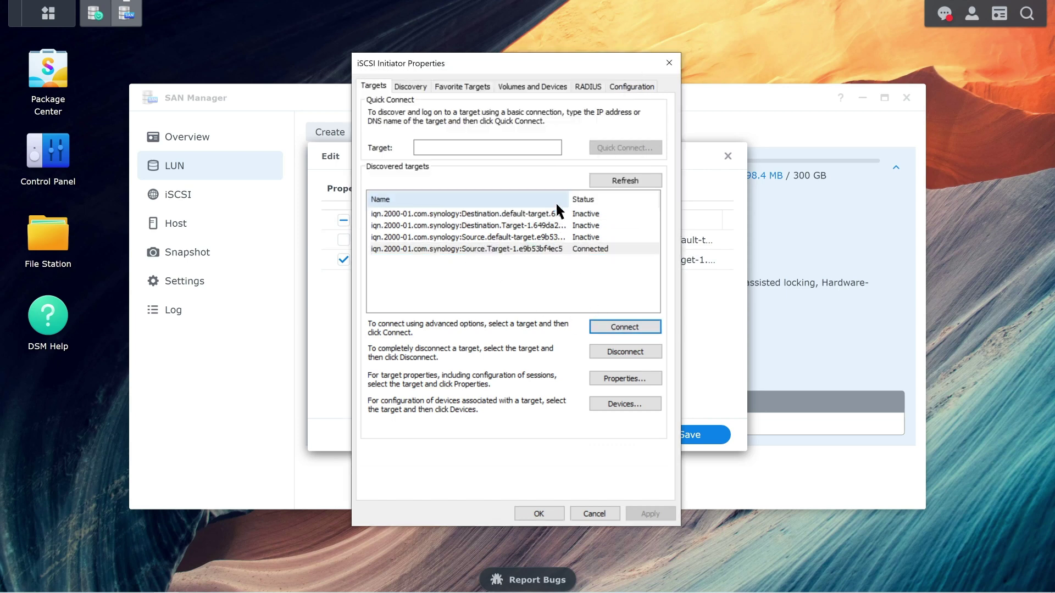